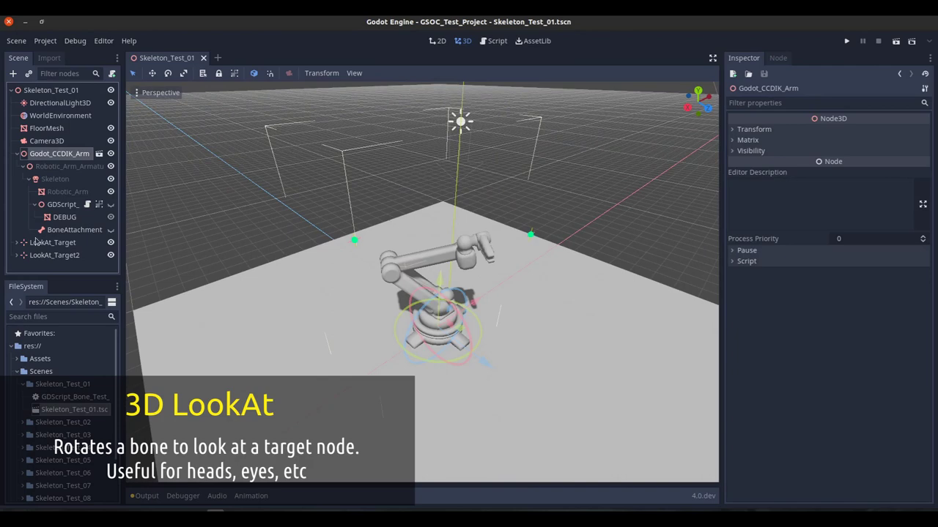
Step: Move LookAt_Target and LookAt_Target2 to new positions around the robotic arm
click(44, 242)
middle_drag(352, 264, 388, 303)
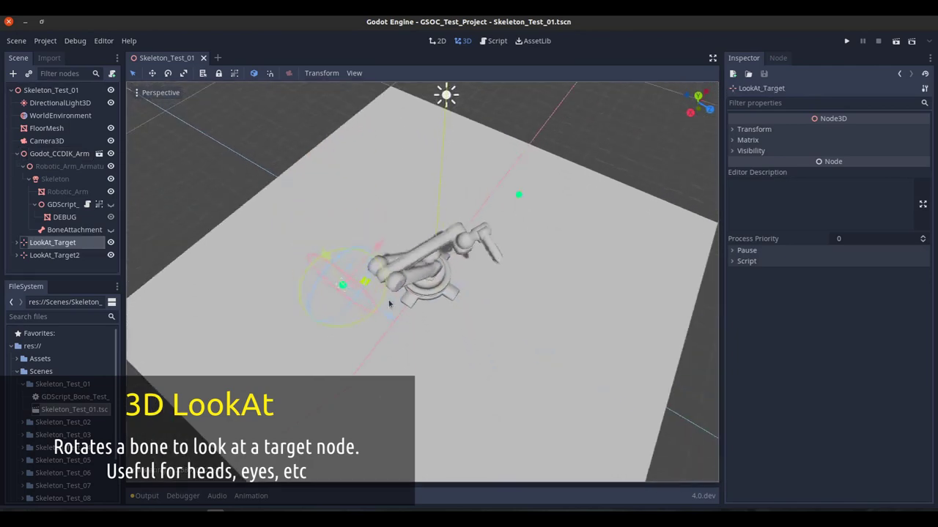
drag(389, 303, 332, 351)
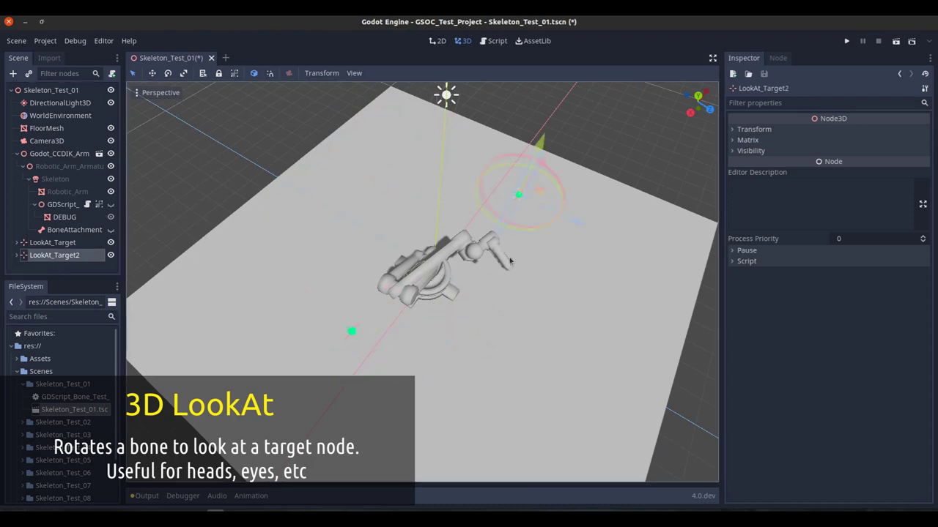
drag(572, 225, 505, 207)
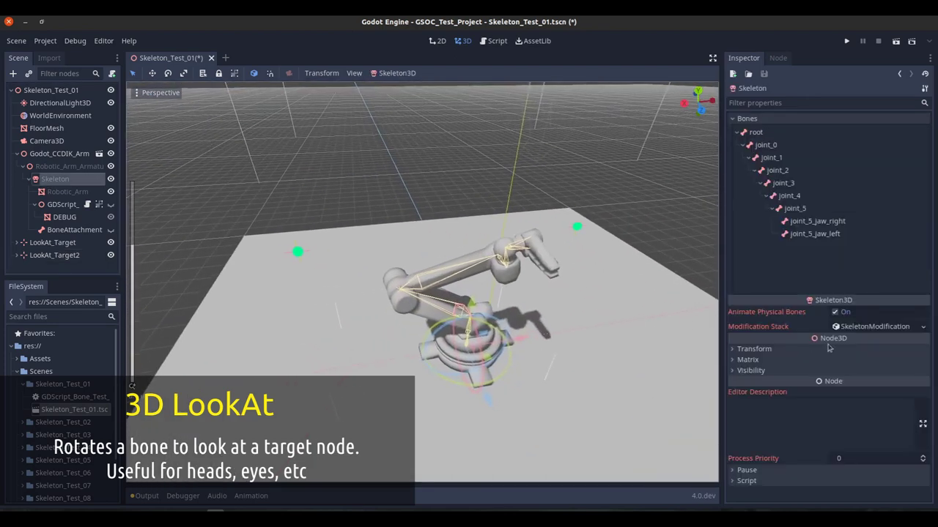
Step: Open the second modification (joint_2) in the skeleton's modification stack and toggle its Lock Rotation To Plane option
click(865, 328)
click(774, 387)
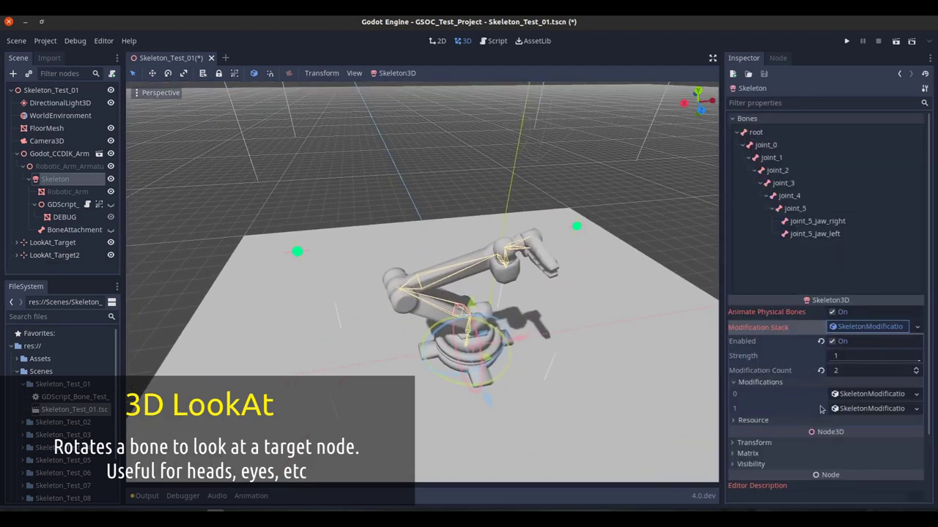
click(846, 408)
scroll(820, 386, down, 1)
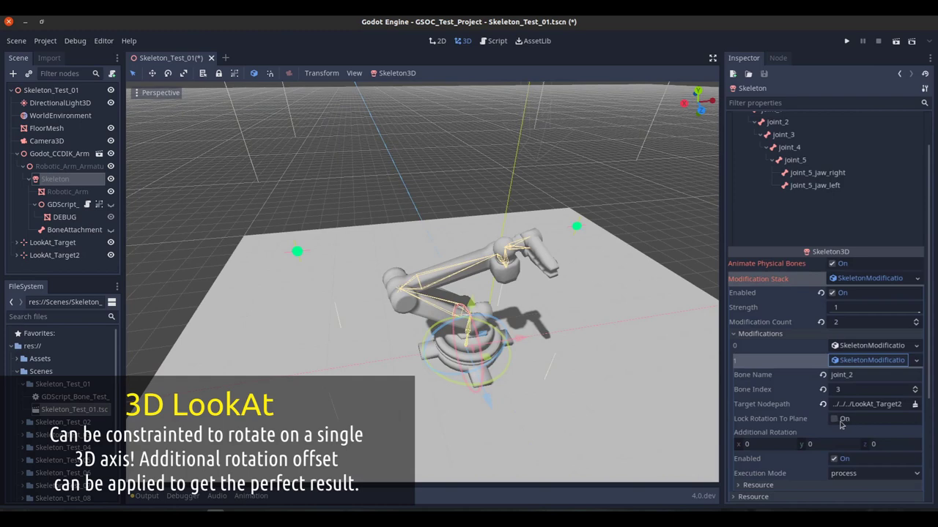
click(835, 419)
Step: Shift LookAt_Target parallel to the floor beside the arm and reposition LookAt_Target2 vertically along its Y axis
middle_drag(461, 262, 523, 271)
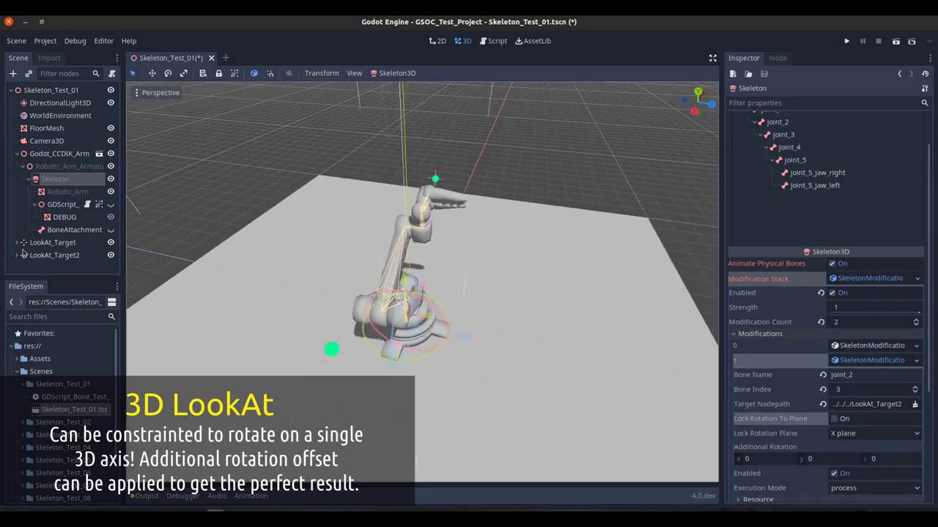
click(53, 242)
middle_drag(304, 258, 312, 311)
scroll(315, 312, down, 3)
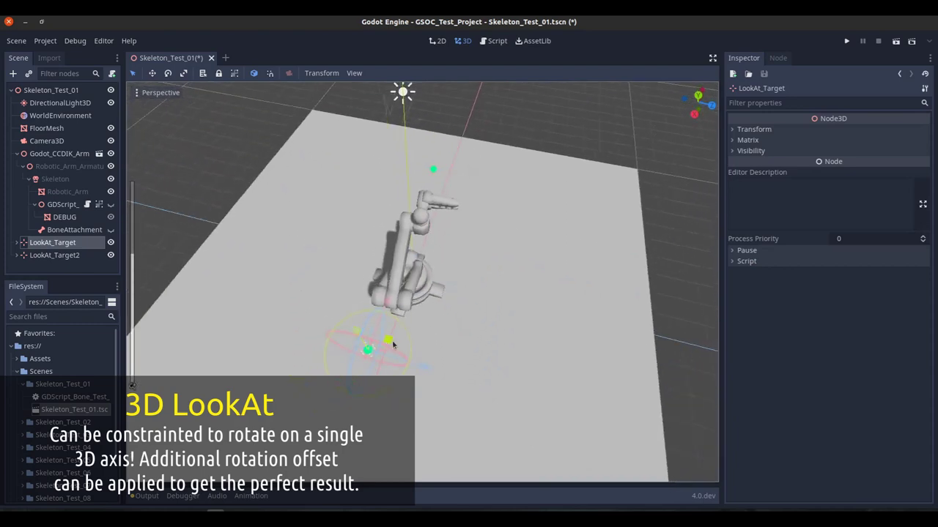
drag(392, 344, 368, 328)
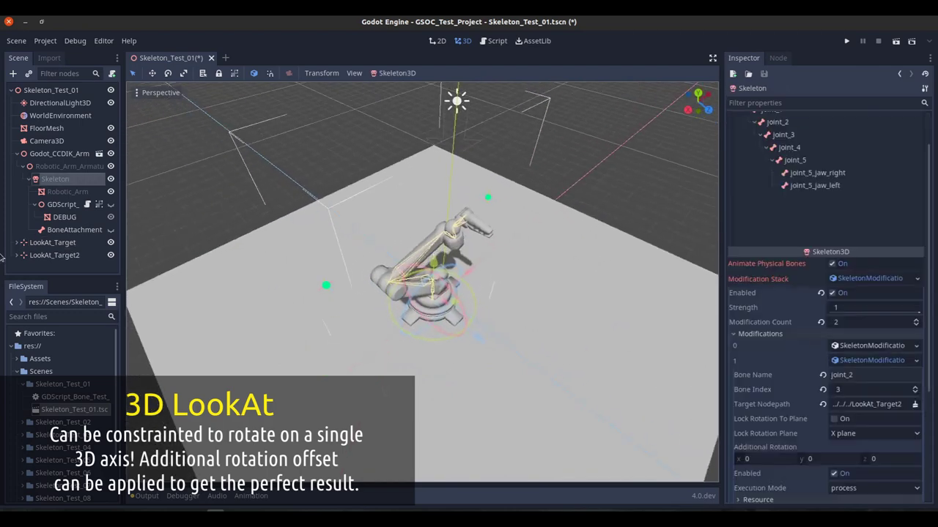
click(44, 255)
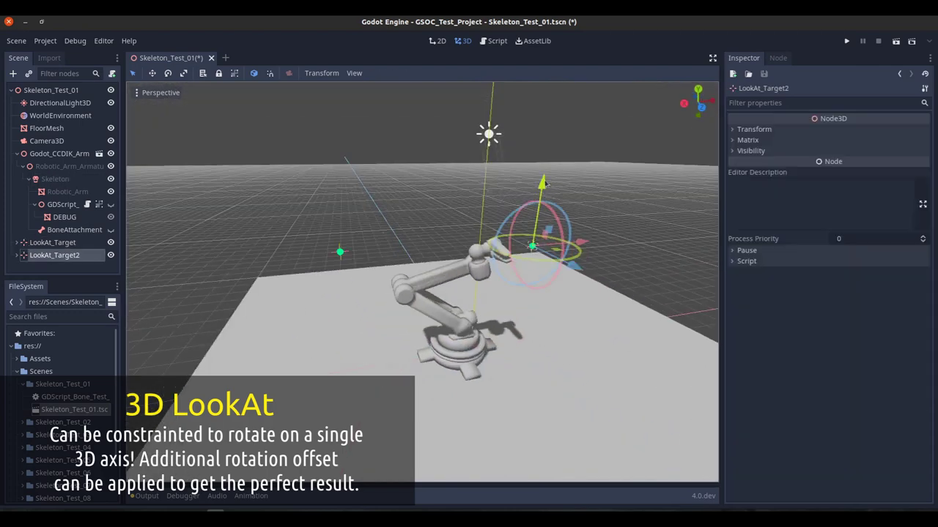
mouse_move(543, 182)
mouse_down()
mouse_move(547, 154)
mouse_move(534, 238)
mouse_move(545, 170)
mouse_up()
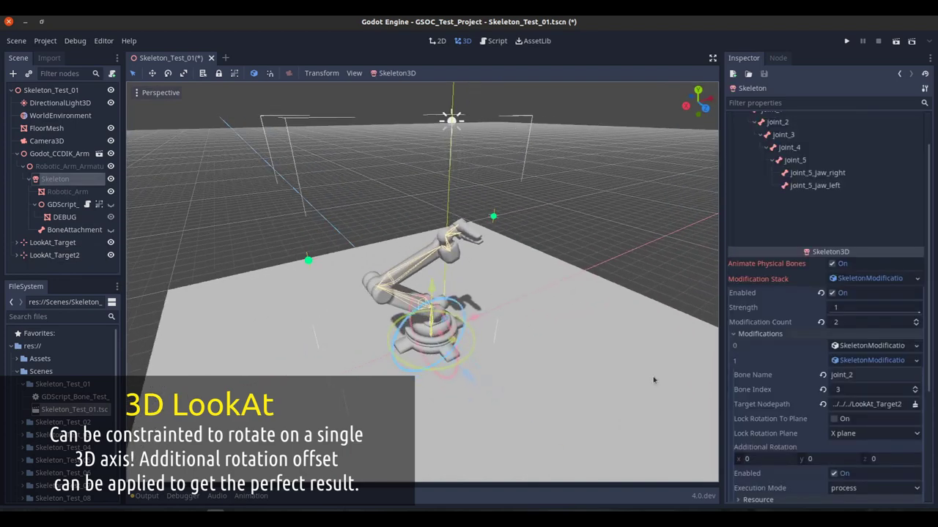
Step: Try different Additional Rotation X offsets on the joint_2 LookAt modification, including 9
scroll(782, 419, down, 3)
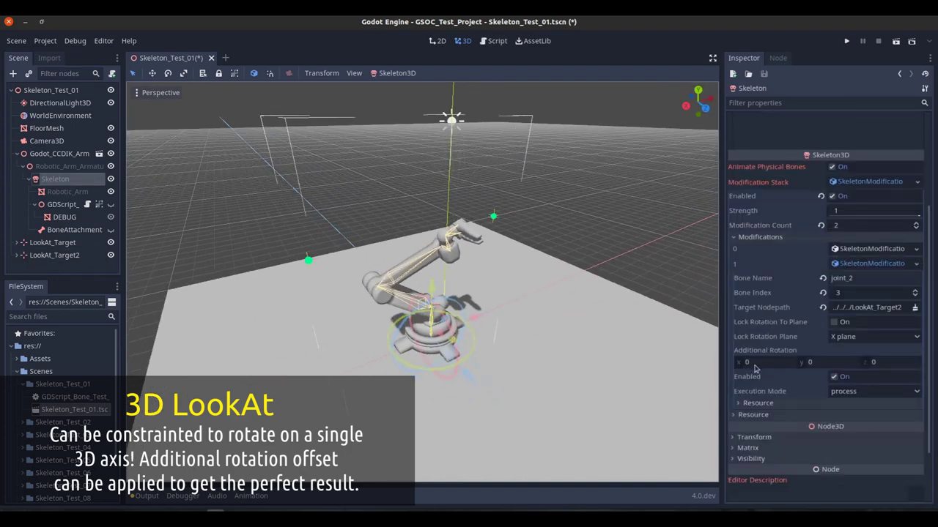
drag(755, 366, 778, 365)
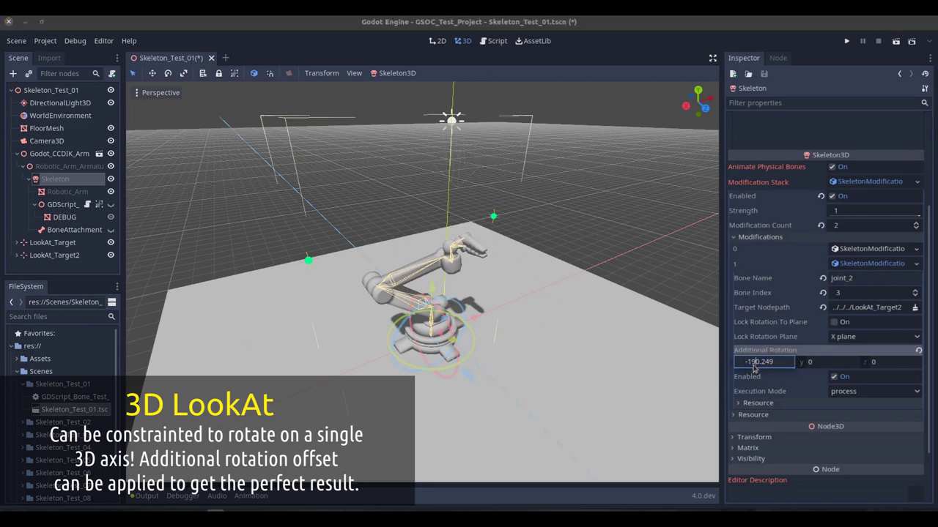
key(Return)
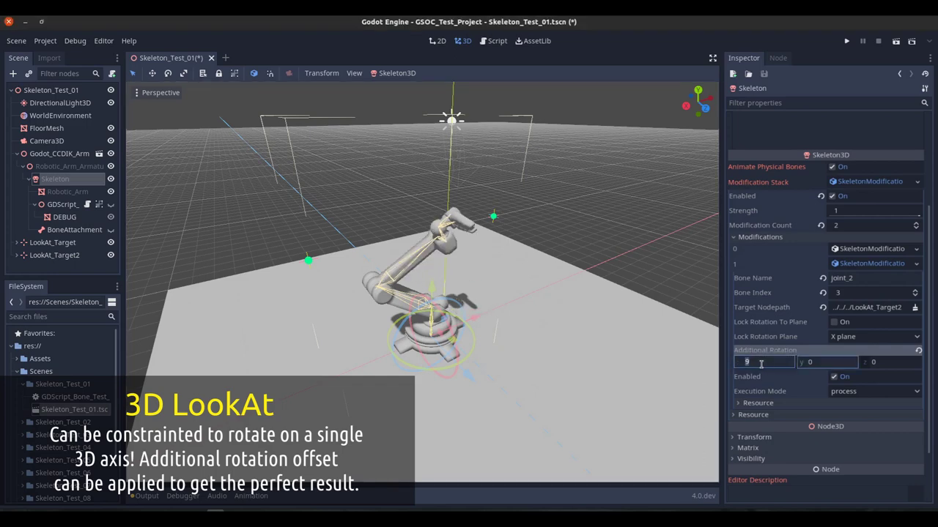
key(Return)
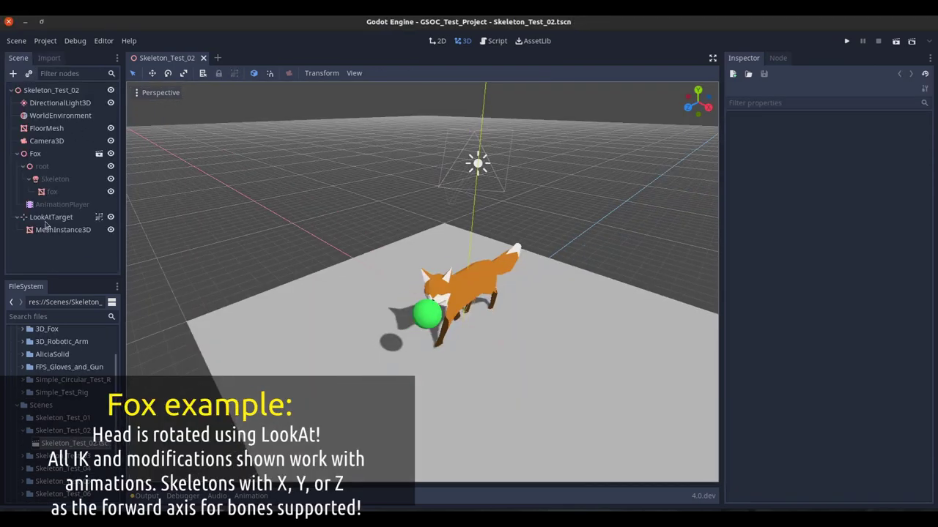
Step: Move LookAtTarget in the XY plane to the opposite side of the fox, above head height
click(48, 230)
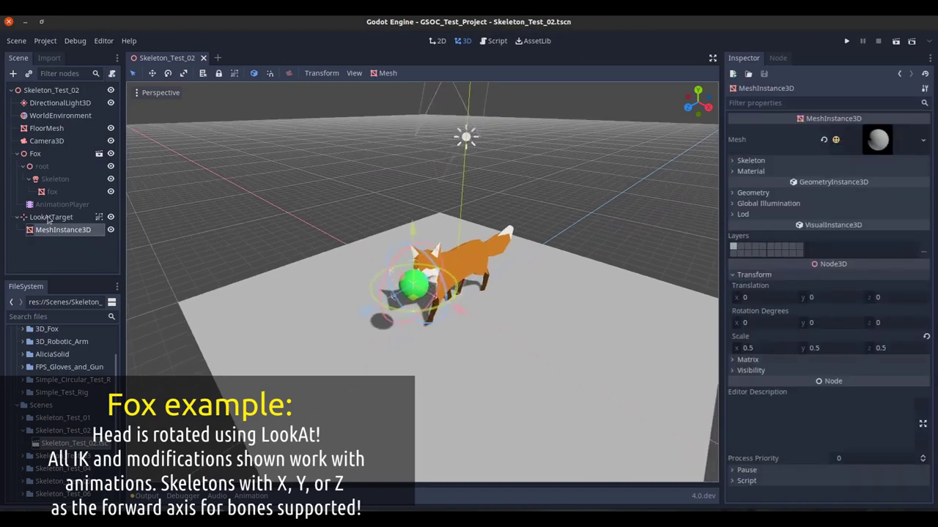
click(49, 219)
mouse_move(366, 257)
middle_down()
mouse_move(376, 257)
mouse_move(343, 242)
mouse_move(355, 244)
middle_up()
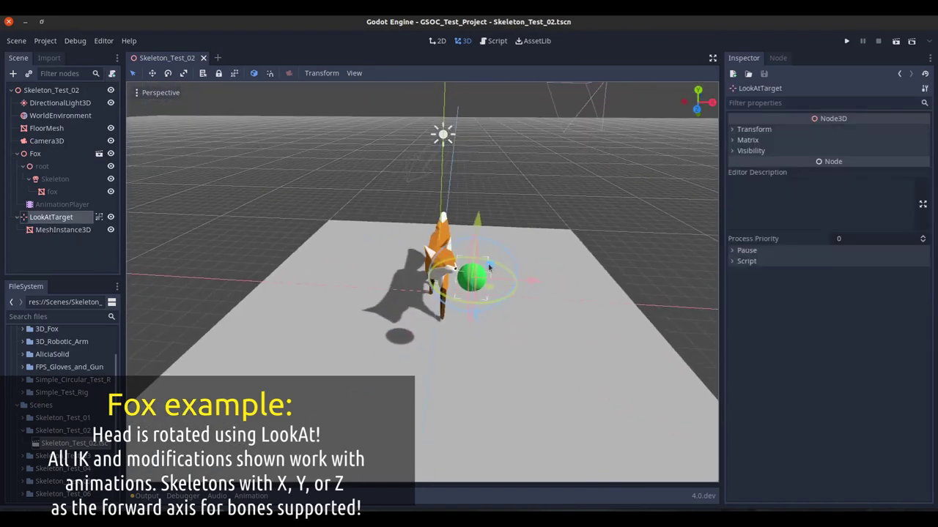
scroll(489, 267, up, 6)
shift+middle_drag(514, 267, 480, 285)
scroll(480, 285, down, 3)
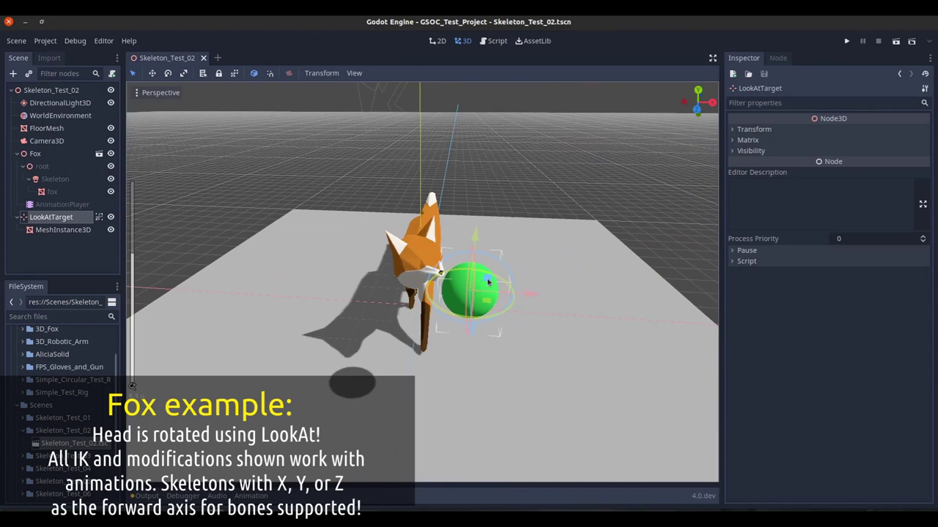
drag(488, 282, 295, 189)
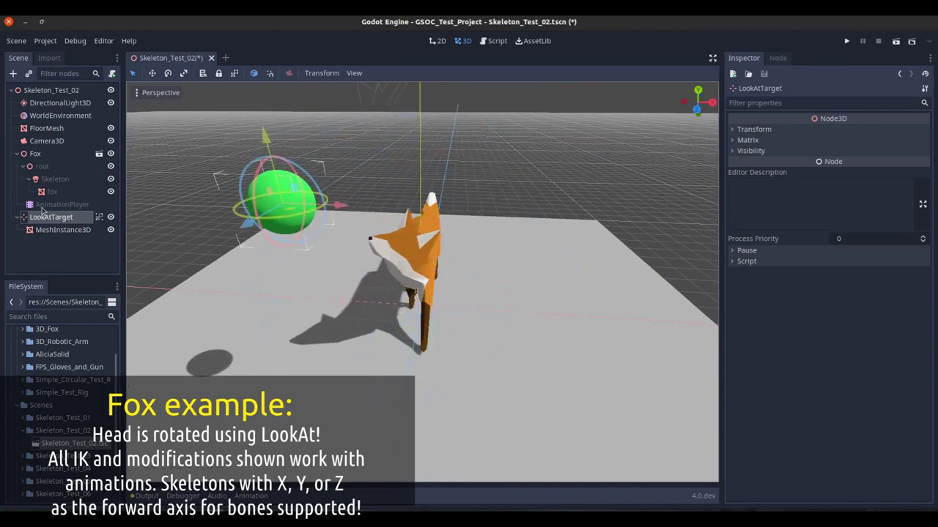
Step: Play the fox's Run animation from its AnimationPlayer and lower LookAtTarget in front of the fox
click(44, 205)
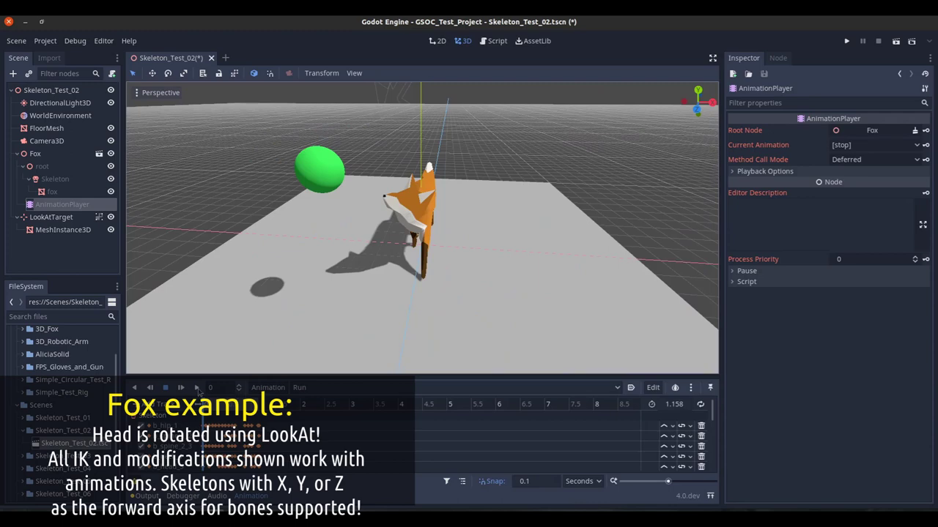
click(197, 387)
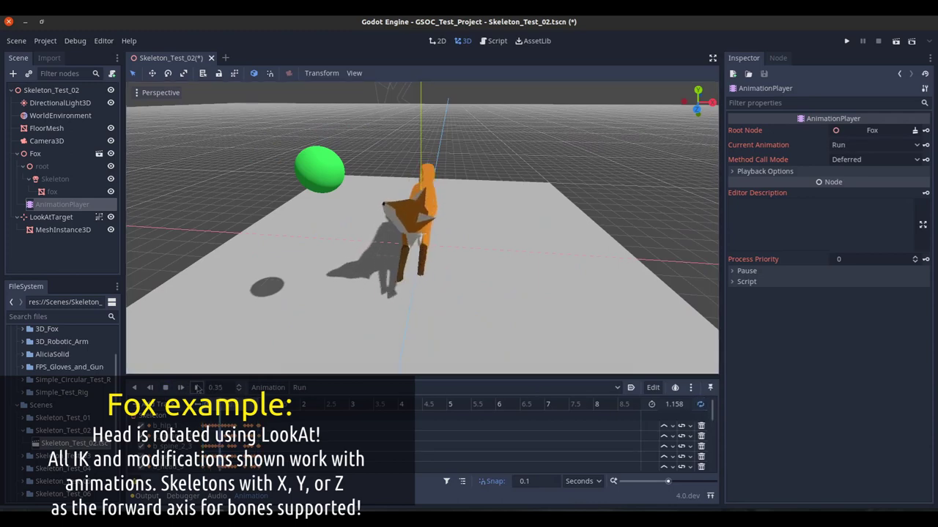
click(46, 217)
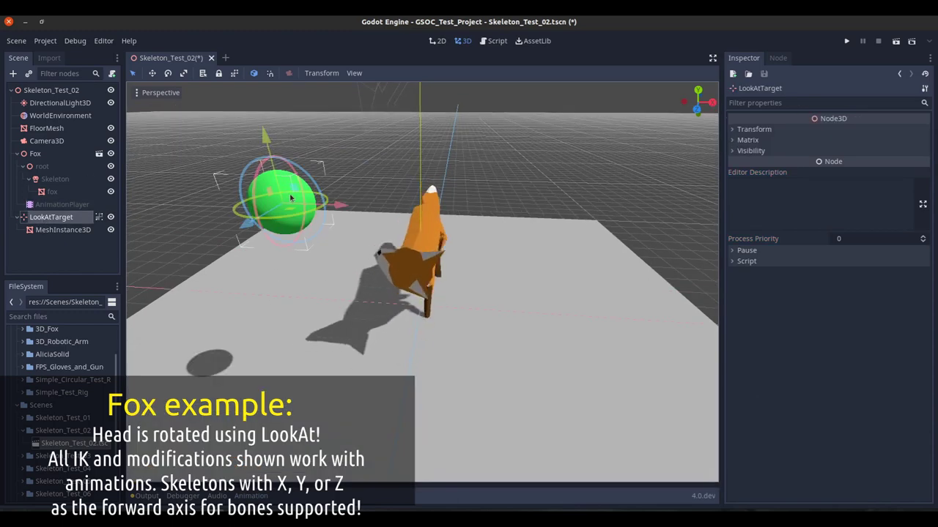
drag(292, 194, 408, 311)
Step: Pull LookAtTarget away from the running fox along Z, raise it along Y, and shift it around the fox's head
middle_drag(408, 311, 307, 286)
drag(299, 266, 216, 271)
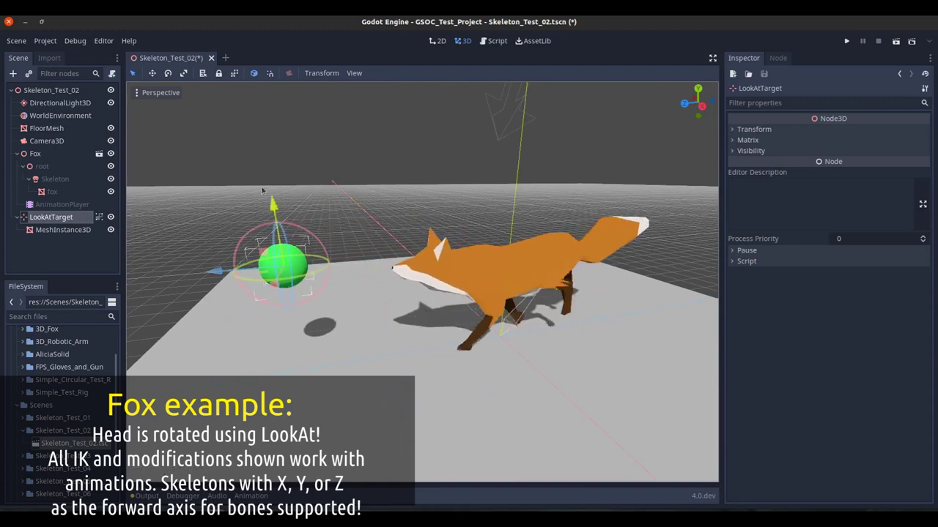
drag(273, 202, 330, 107)
middle_drag(330, 108, 428, 114)
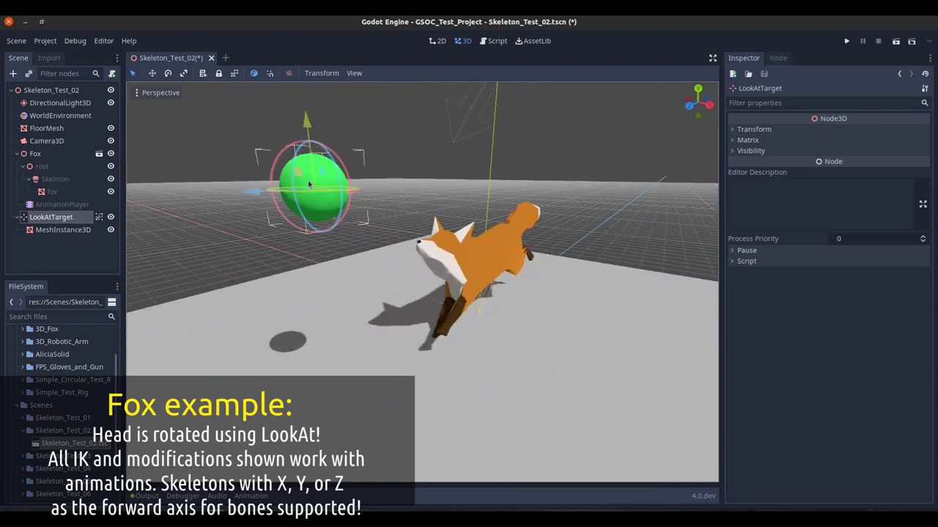
drag(351, 195, 396, 218)
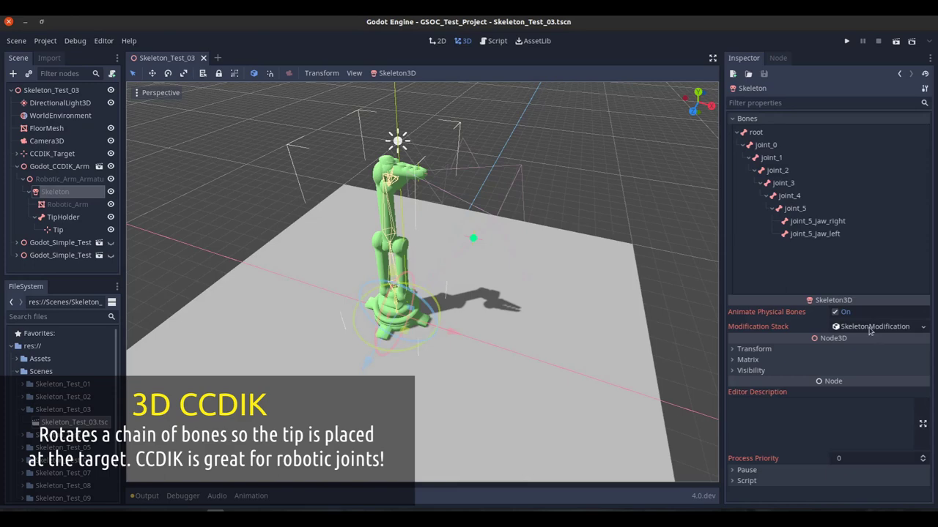
Step: Enable the modification stack on the green arm's skeleton and move CCDIK_Target horizontally closer to the arm
click(870, 330)
click(832, 342)
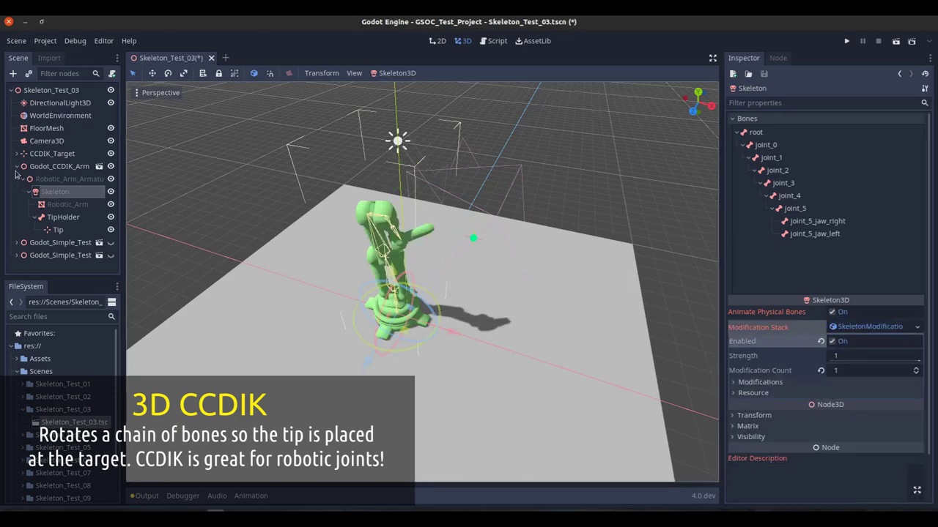
click(47, 155)
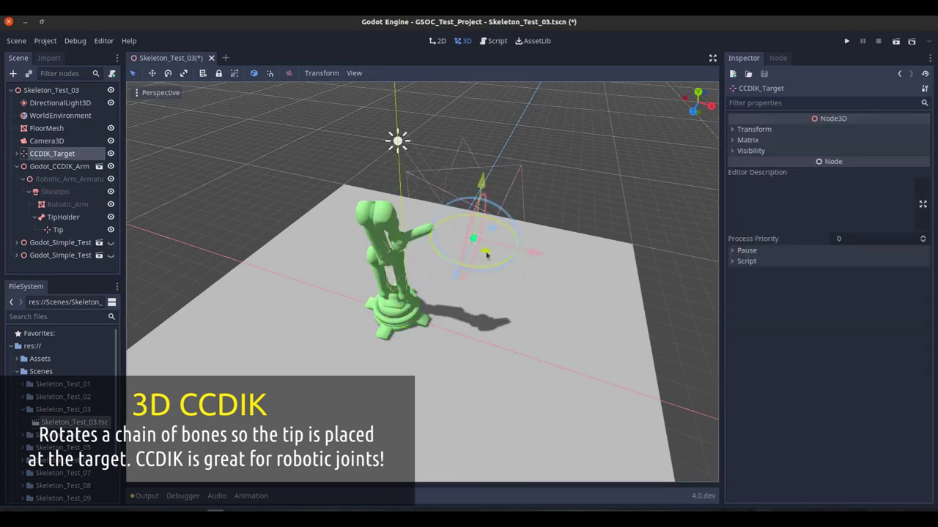
drag(454, 259, 412, 230)
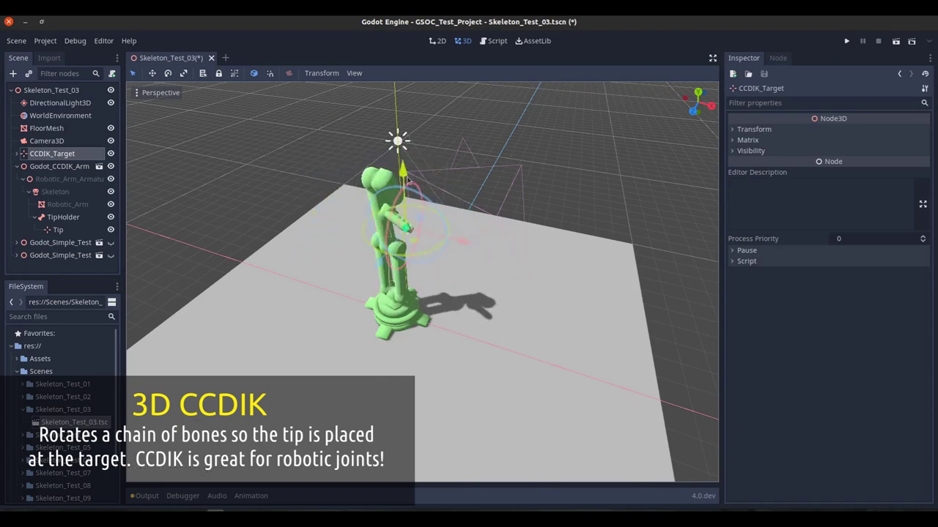
Step: Lower CCDIK_Target along Y toward the arm's base and shift it horizontally away from the arm
drag(410, 183, 434, 271)
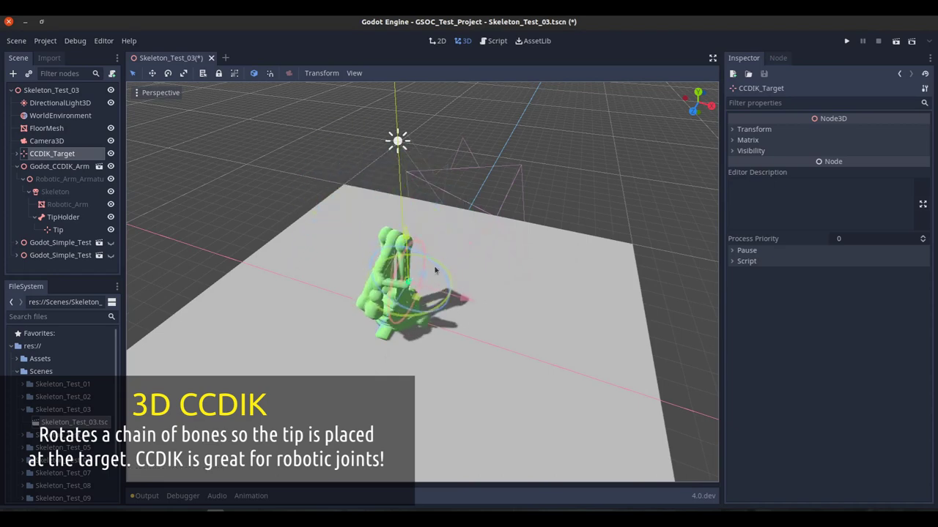
middle_drag(434, 271, 490, 278)
scroll(452, 272, up, 8)
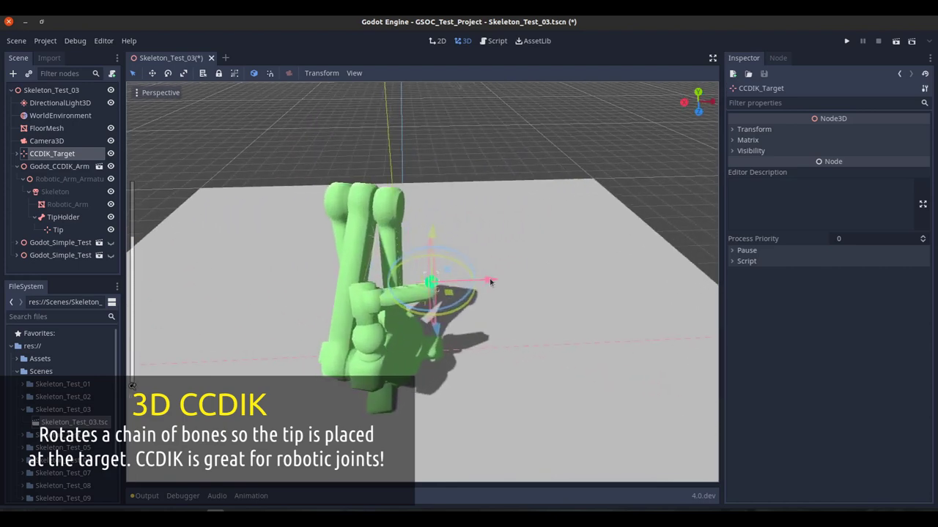
drag(491, 282, 475, 304)
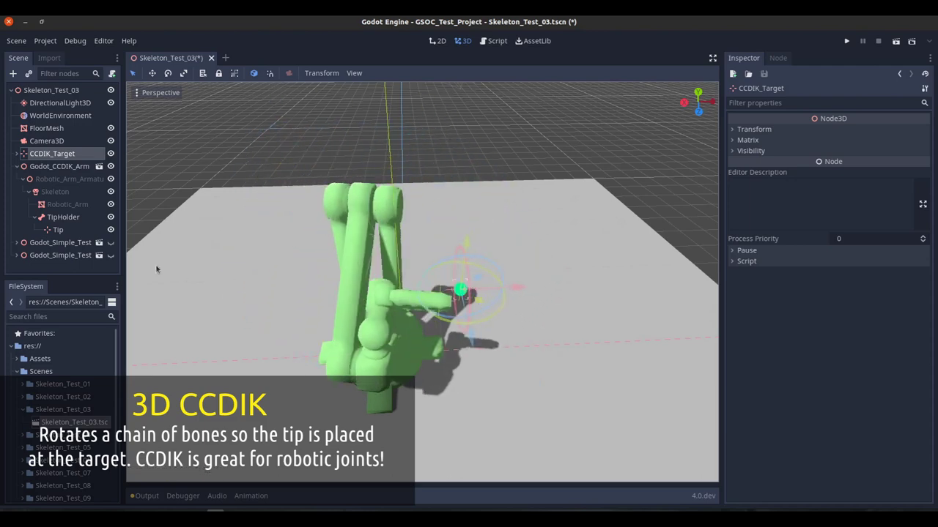
Step: Examine the skeleton's CCDIK modification settings and its Joint Data, including the entries for joints 6 and 0
click(55, 191)
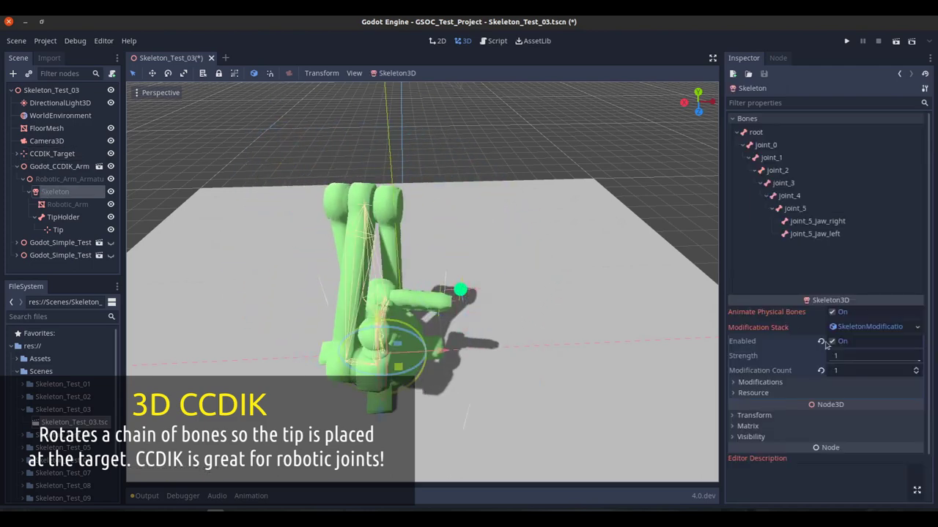
click(761, 382)
click(852, 396)
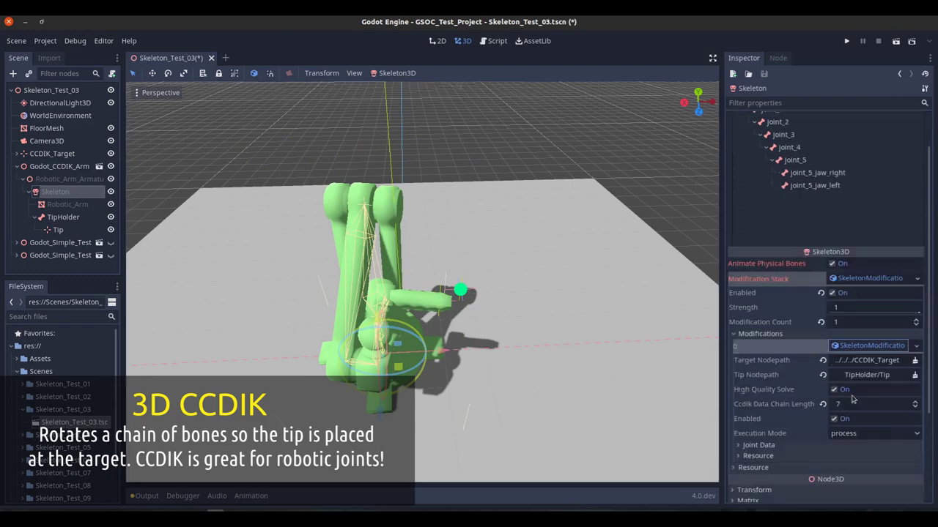
click(775, 445)
click(749, 436)
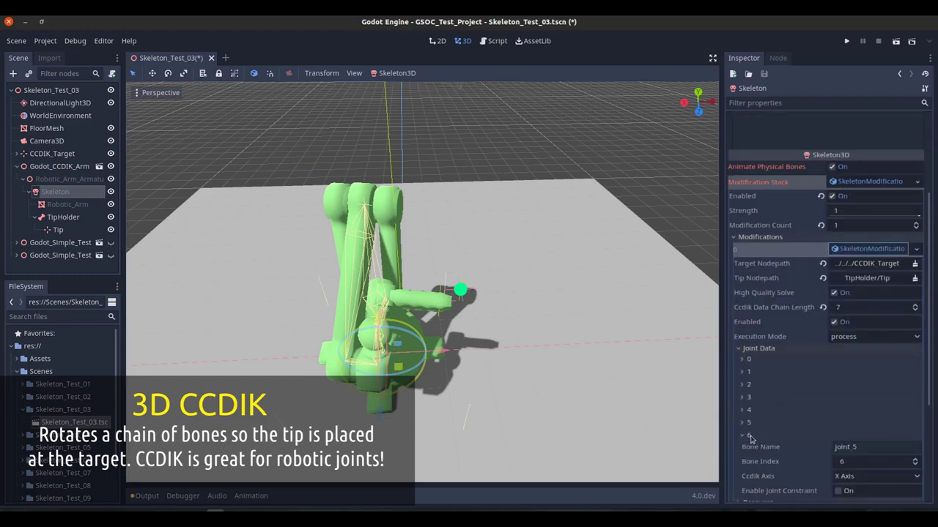
click(750, 437)
click(750, 438)
click(751, 437)
mouse_move(624, 300)
middle_down()
mouse_move(538, 287)
mouse_move(636, 292)
middle_up()
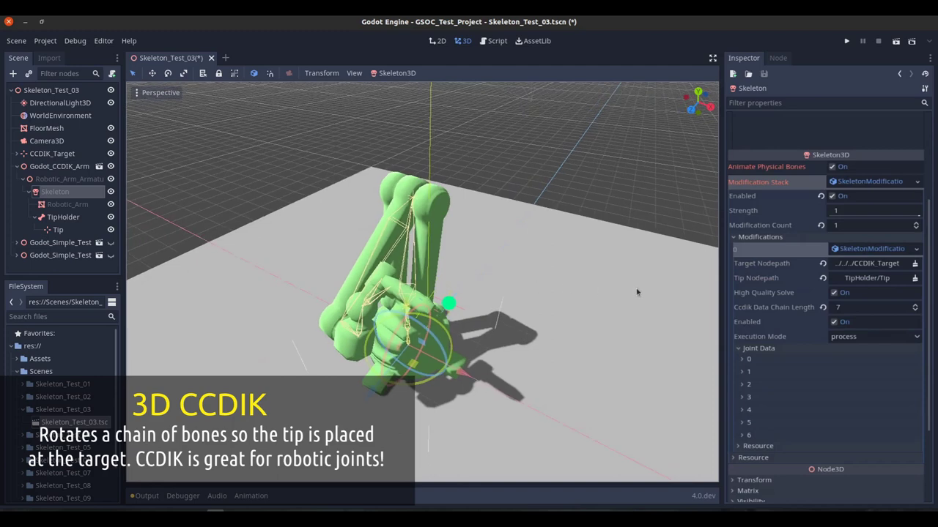
click(747, 359)
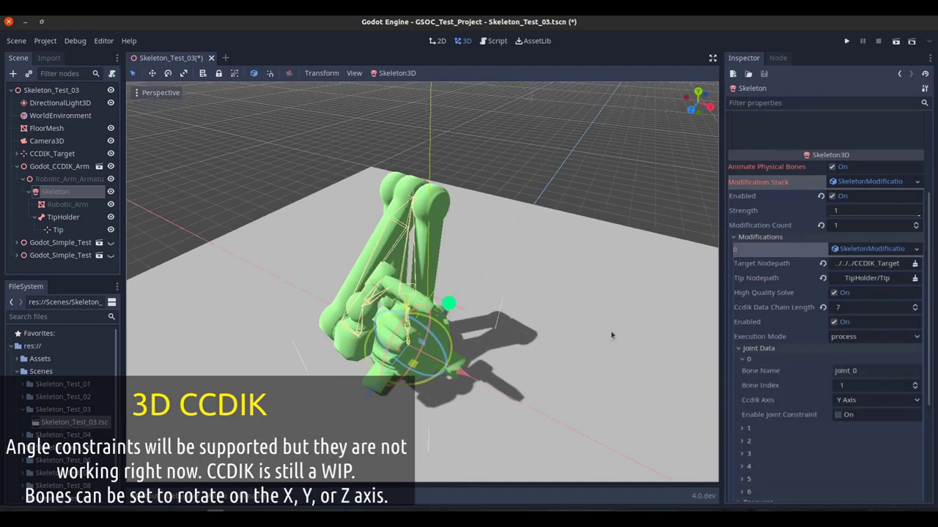
Step: Set joint 0's Ccdik Axis to X Axis and move CCDIK_Target horizontally to test how the green arm bends
click(858, 404)
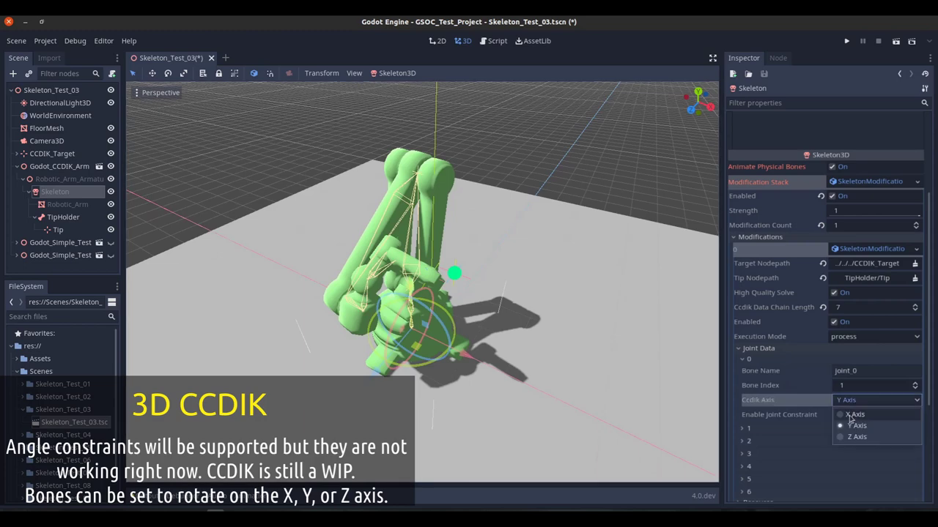
click(849, 416)
middle_drag(532, 346, 489, 313)
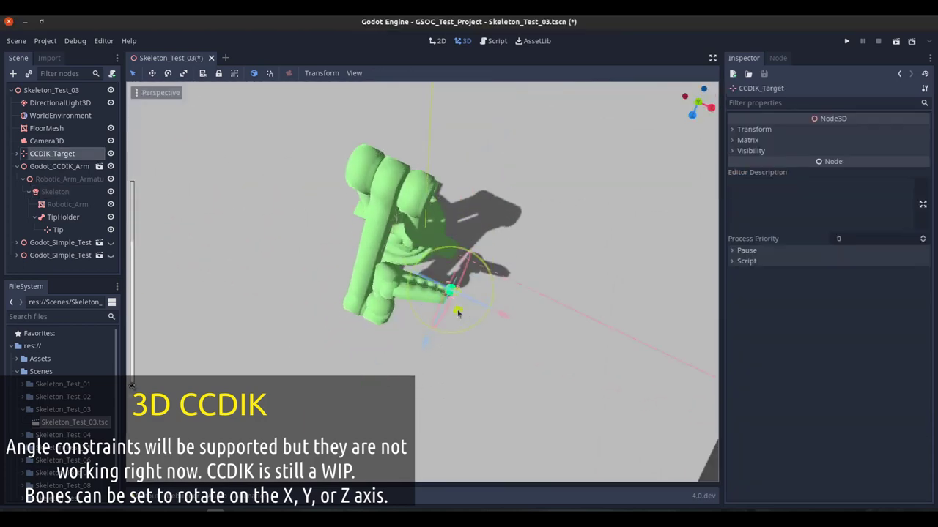
drag(469, 315, 488, 220)
middle_drag(487, 220, 480, 384)
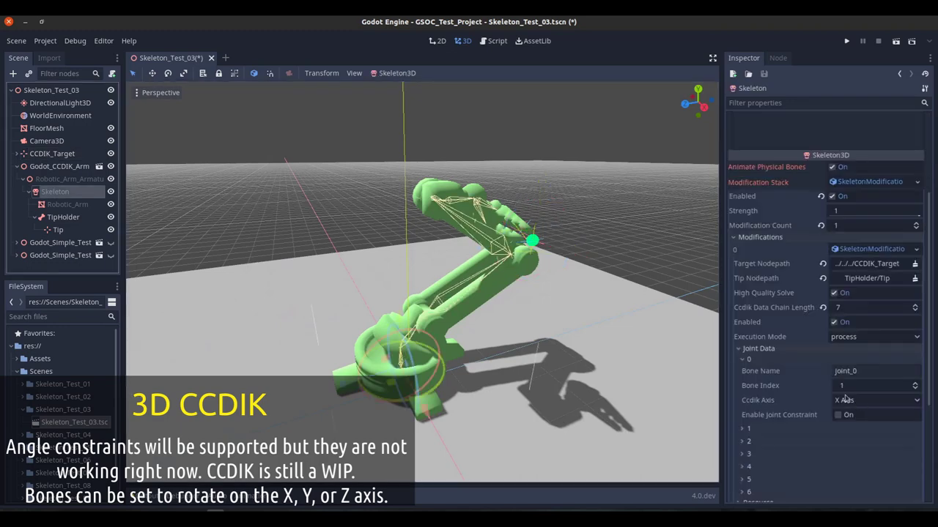
Step: Change joint 0's Ccdik Axis to Y Axis, and try Z Axis on the same joint
click(846, 400)
click(853, 426)
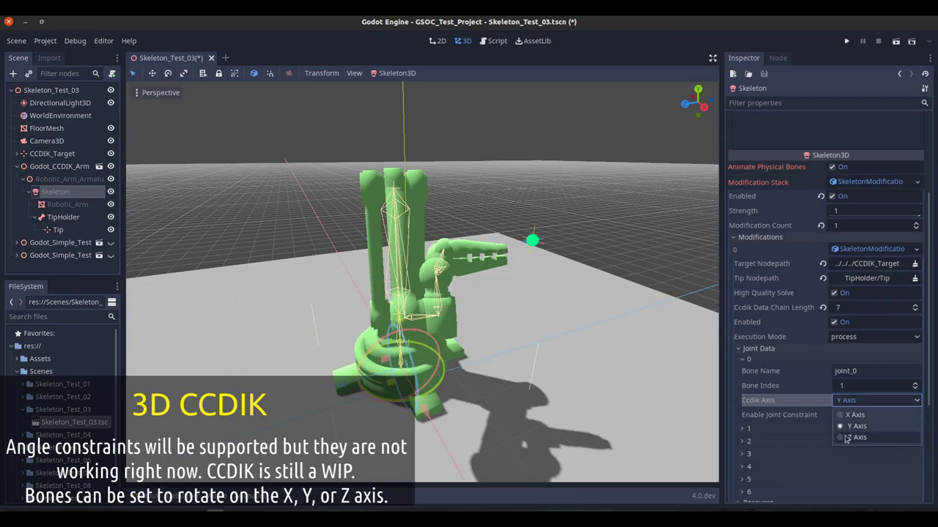
click(854, 437)
middle_drag(594, 322, 534, 291)
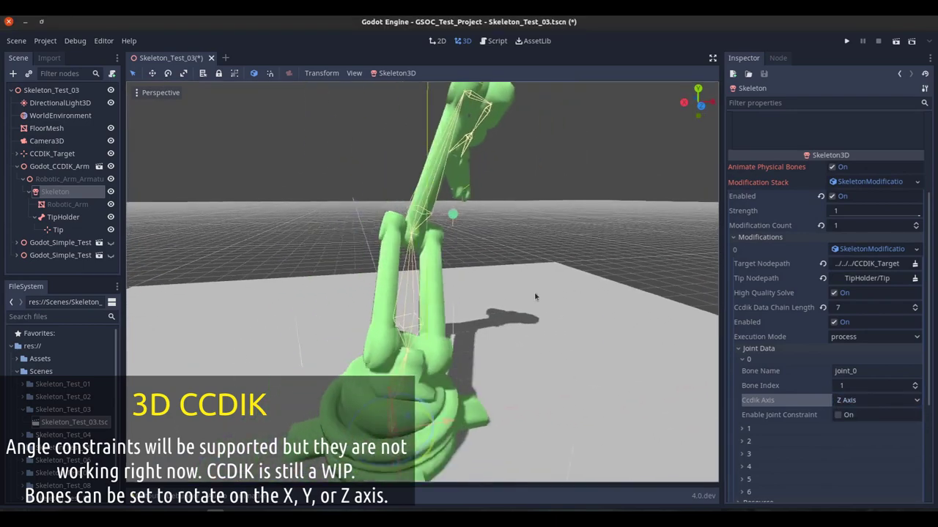
Step: Restore joint 0's Ccdik Axis to Y Axis
click(846, 402)
middle_drag(568, 226, 466, 260)
scroll(465, 260, down, 5)
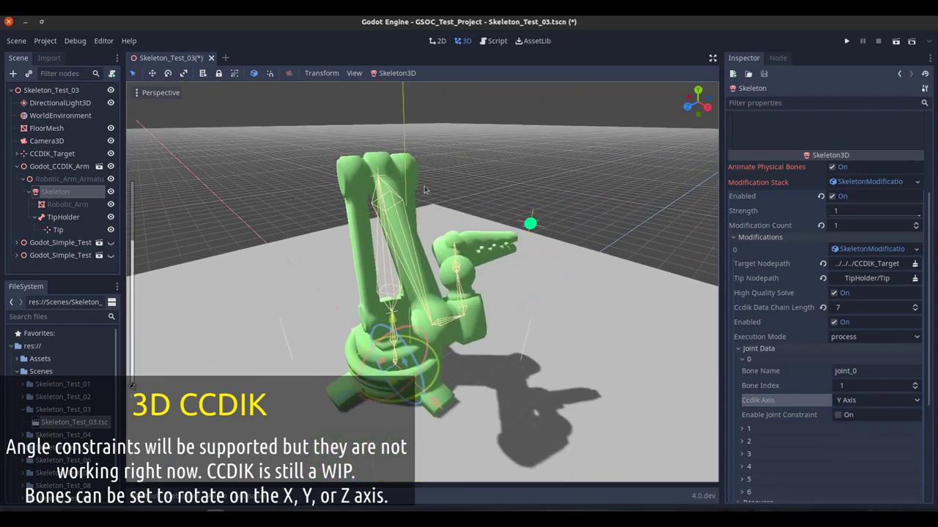
Step: Move CCDIK_Target horizontally closer to the green arm and raise it along Y
click(530, 224)
middle_drag(424, 190, 425, 239)
drag(546, 265, 447, 279)
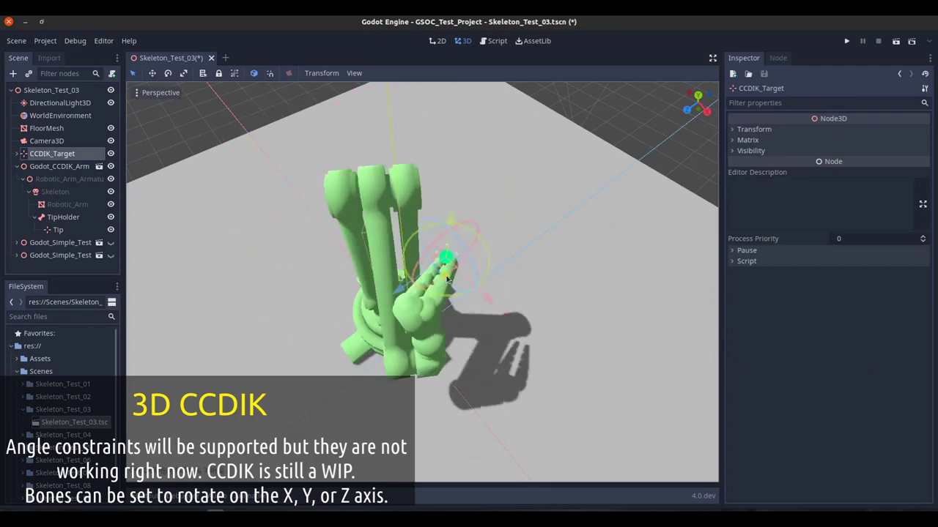
drag(451, 226, 458, 152)
scroll(504, 263, down, 5)
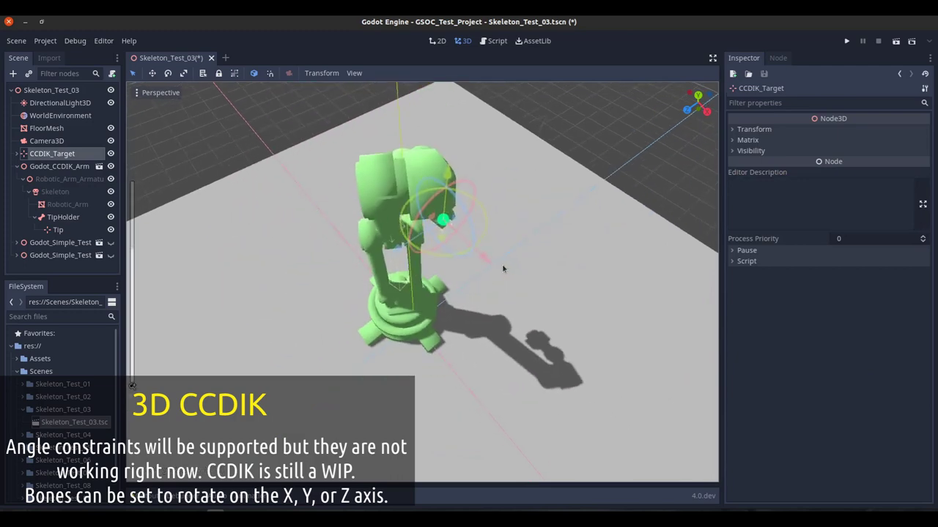
Step: Shift CCDIK_Target horizontally around the green arm and lower it along Y toward the floor
middle_drag(503, 266, 434, 197)
mouse_move(431, 150)
mouse_down()
mouse_move(424, 246)
mouse_move(421, 139)
mouse_up()
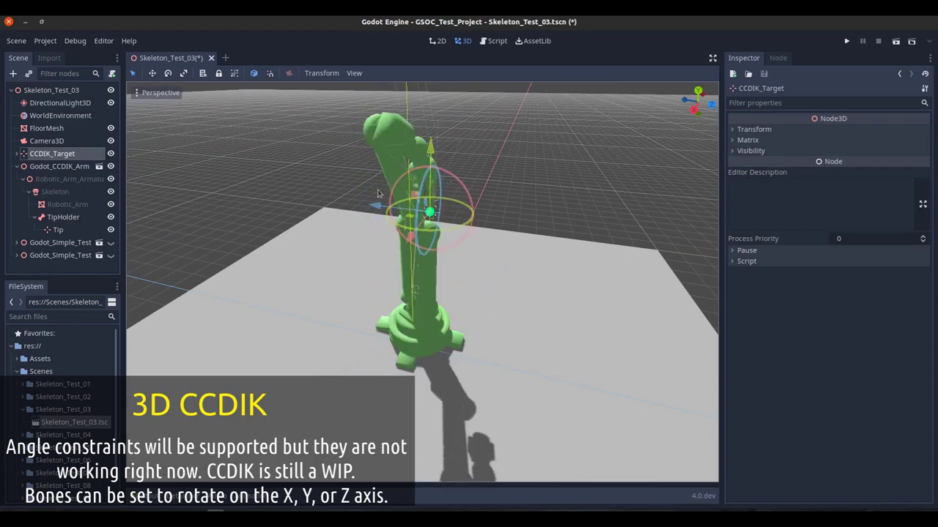
middle_drag(459, 194, 558, 216)
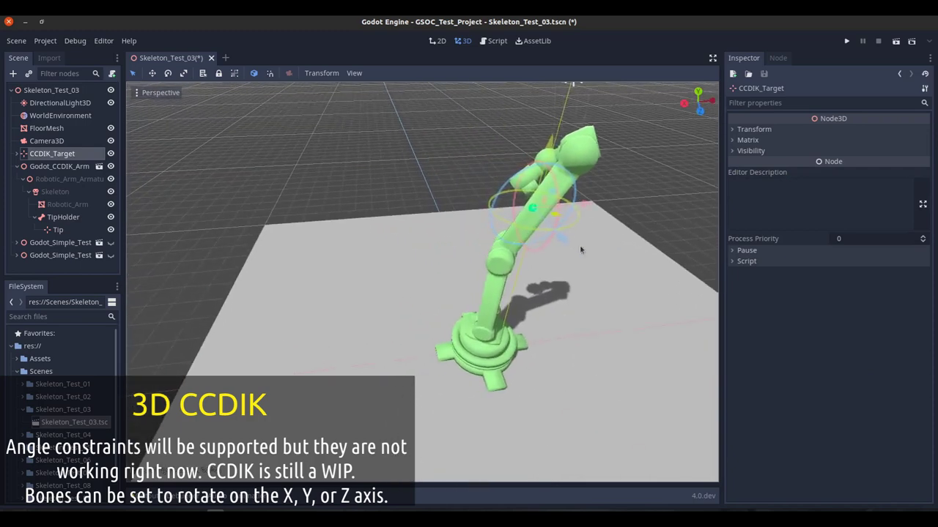
drag(581, 249, 444, 256)
drag(427, 212, 431, 279)
drag(440, 327, 495, 357)
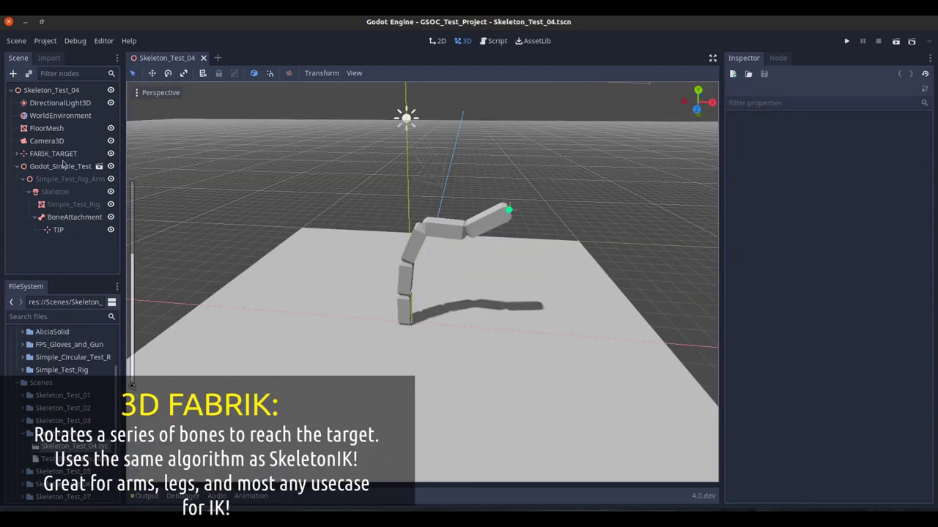
Step: Move FARIK_TARGET horizontally across to the opposite side of the grey block arm
click(54, 154)
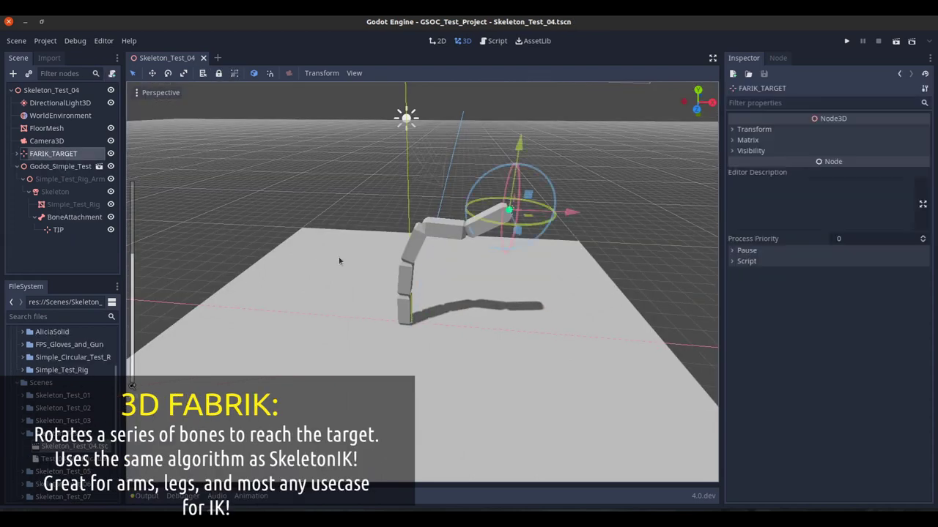
middle_drag(338, 257, 570, 225)
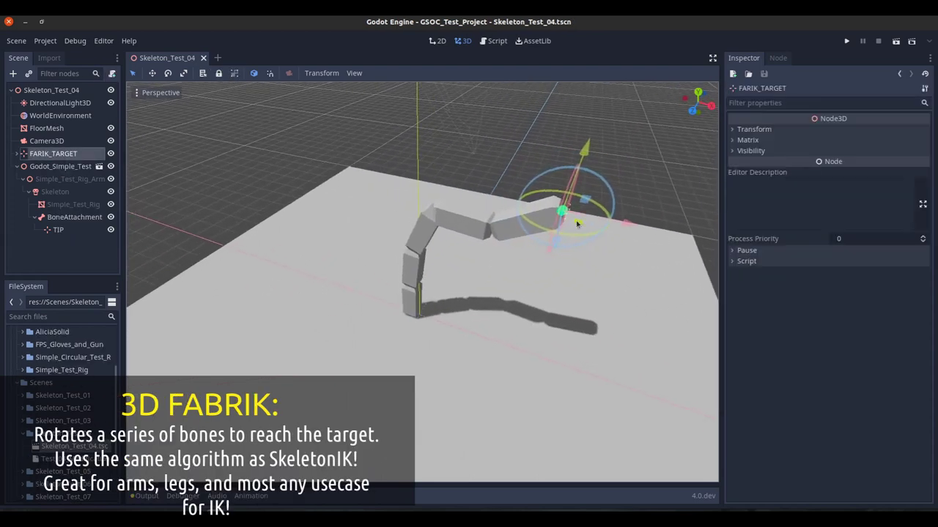
drag(578, 224, 380, 192)
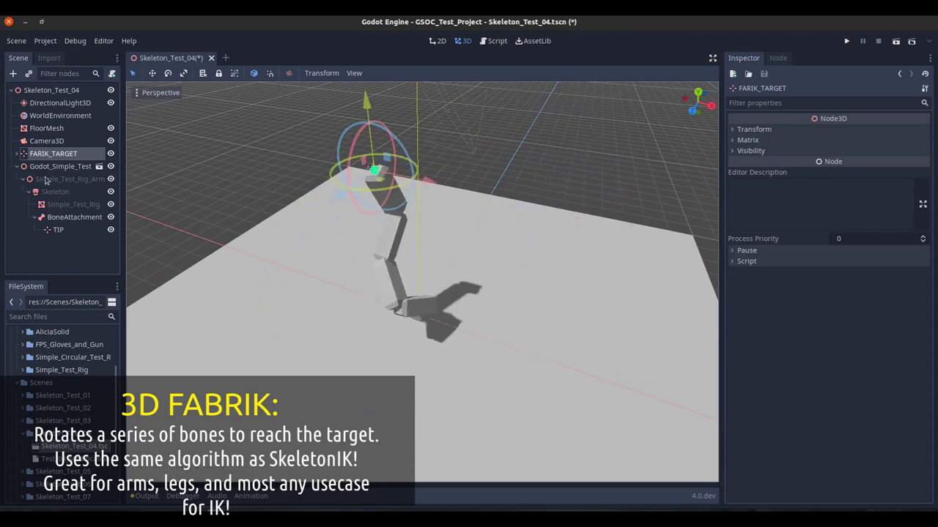
Step: Reset Chain Max Iterations to 10 in the FABRIK modification of the block arm's skeleton
click(52, 191)
click(840, 327)
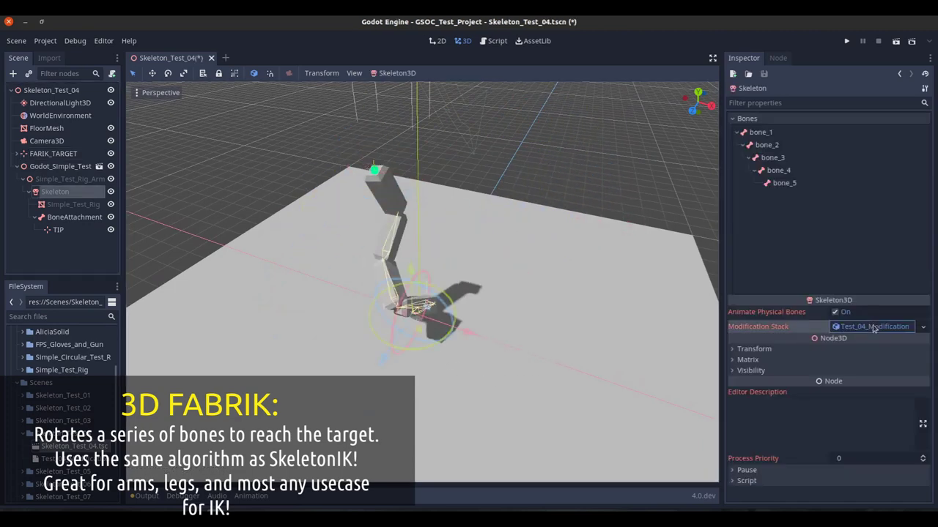
scroll(815, 361, down, 1)
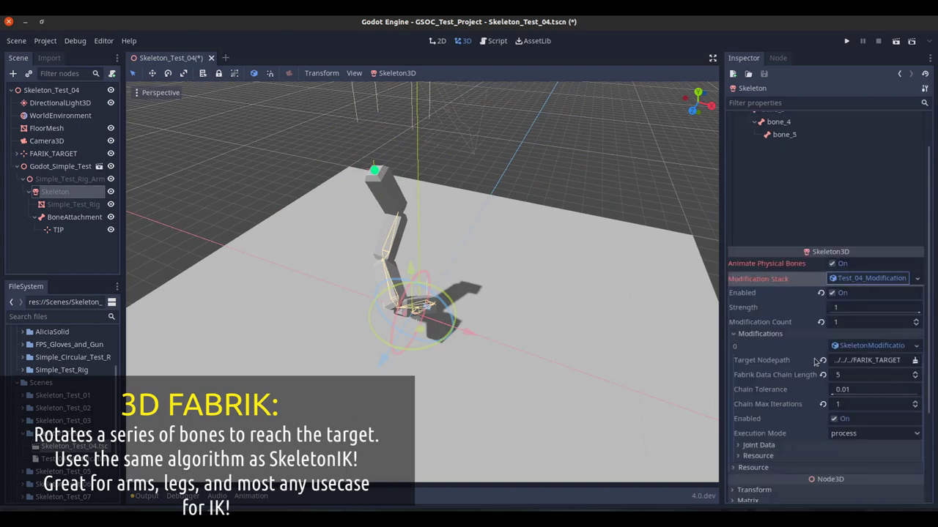
click(823, 404)
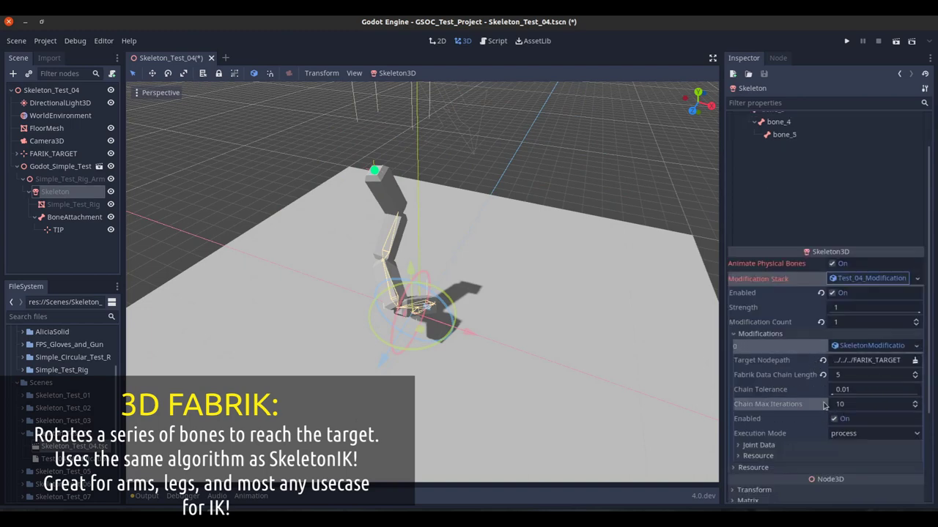
Step: Move FARIK_TARGET horizontally back across the block arm and adjust its position there
click(373, 171)
middle_drag(343, 181, 366, 208)
drag(368, 174, 489, 170)
middle_drag(455, 217, 487, 223)
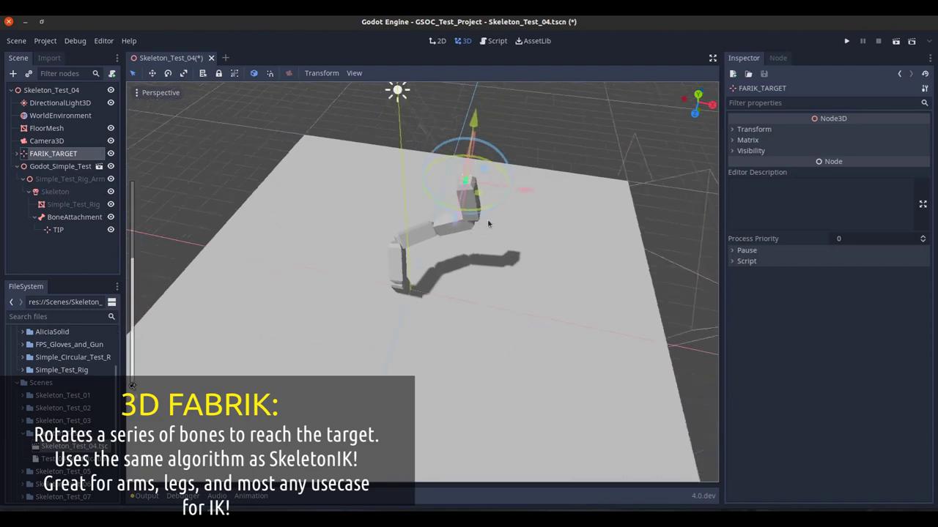
scroll(498, 216, down, 4)
mouse_move(507, 202)
mouse_down()
mouse_move(283, 188)
mouse_move(481, 201)
mouse_move(502, 211)
mouse_up()
mouse_move(428, 254)
middle_down()
mouse_move(425, 267)
mouse_move(403, 234)
mouse_move(411, 251)
middle_up()
scroll(404, 234, up, 4)
Step: Open the entry for joint 4 in the skeleton's FABRIK Joint Data and review its settings
click(775, 443)
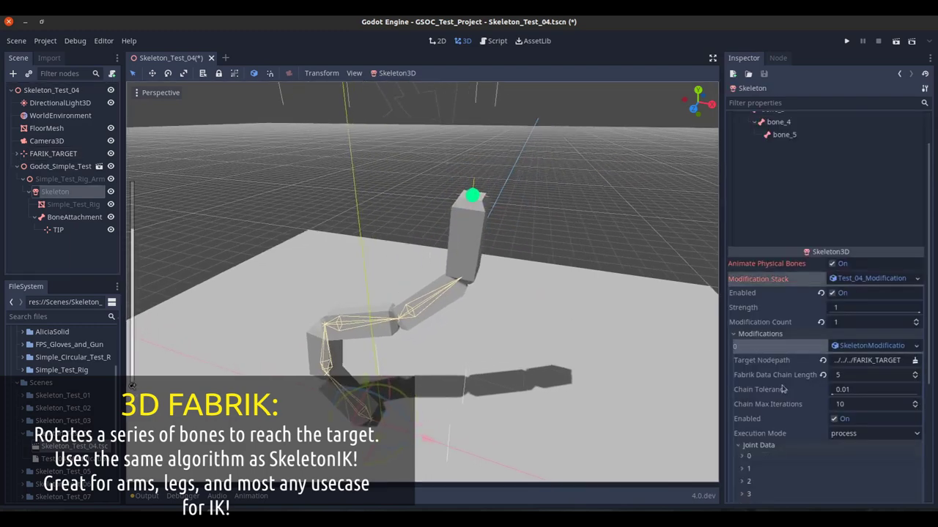
scroll(779, 417, down, 3)
click(759, 412)
scroll(766, 412, down, 2)
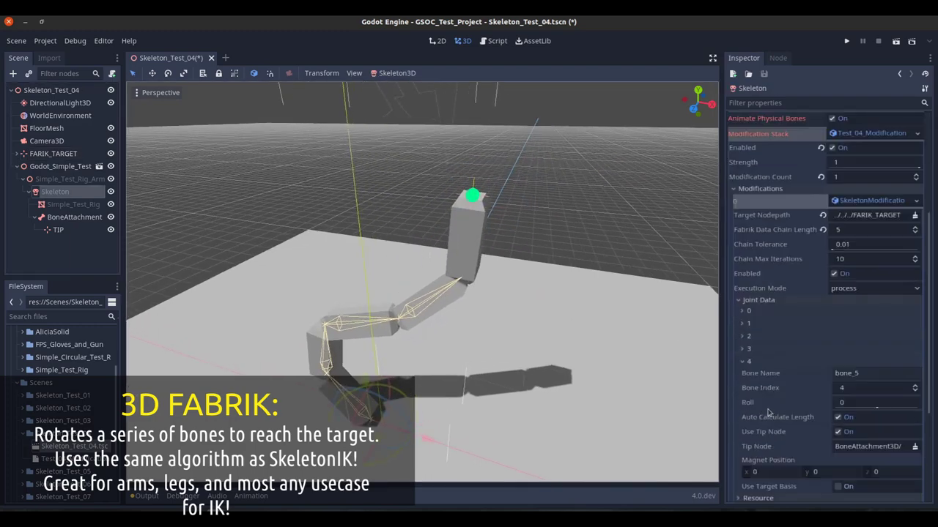
scroll(789, 458, down, 2)
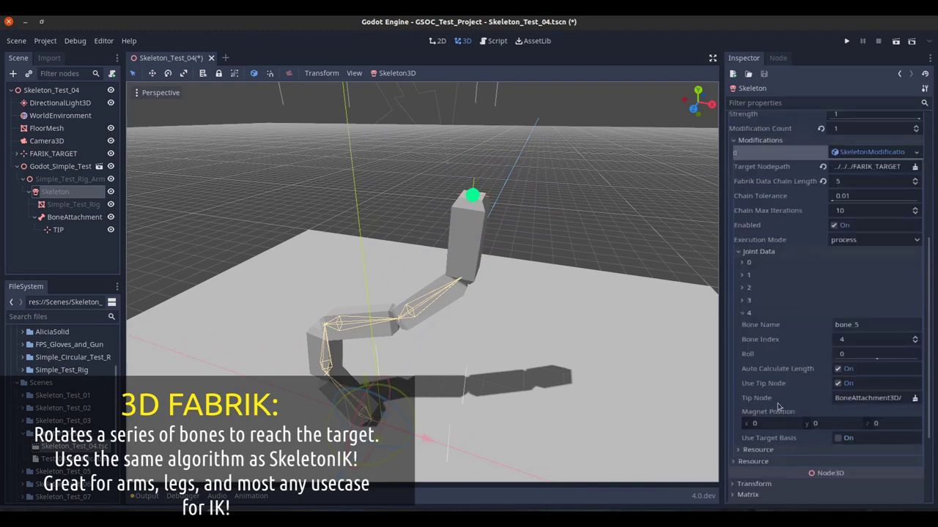
Step: Try a Roll of 41.22 on joint 4 and return it to 0
mouse_move(878, 362)
mouse_down()
mouse_move(848, 362)
mouse_move(879, 354)
mouse_up()
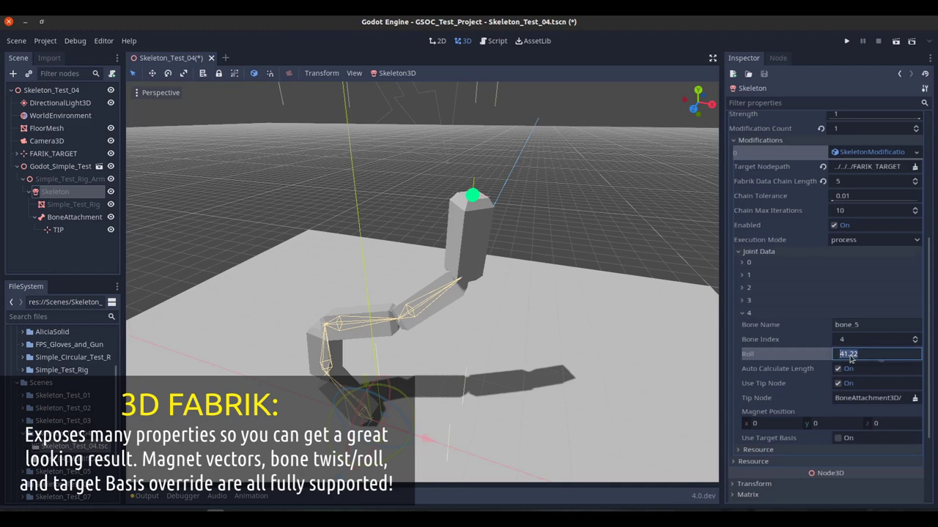
key(Return)
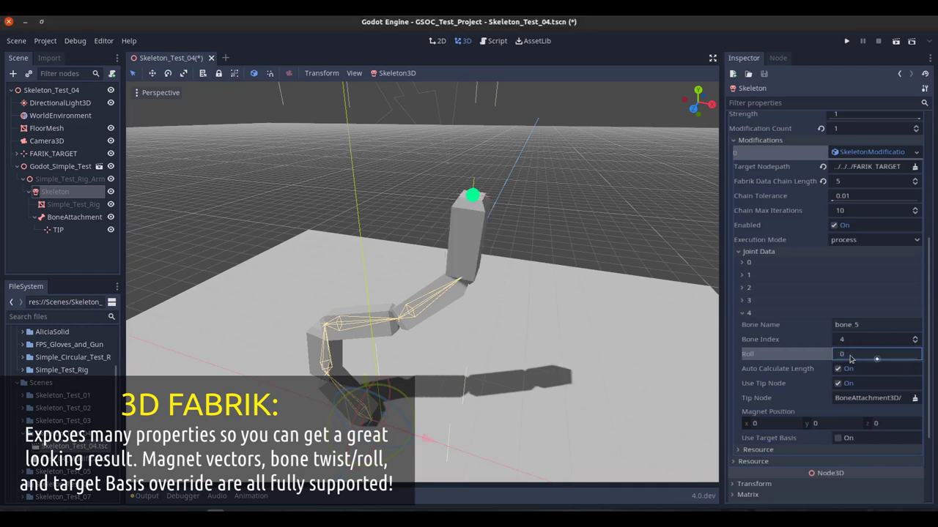
Step: Try joint 4's Magnet Position at X 0.646 and at Y 0.149, returning each value to 0
drag(762, 426, 739, 426)
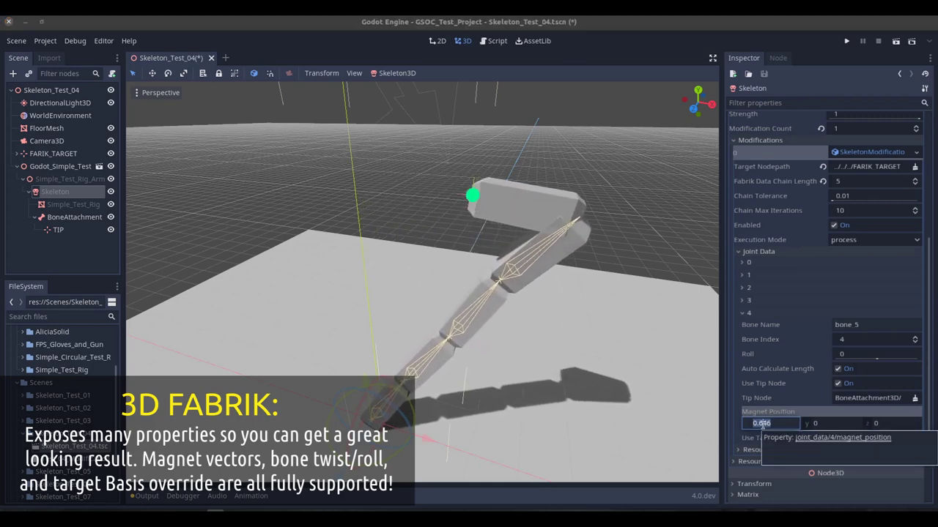
text(0)
key(Return)
mouse_move(823, 428)
mouse_down()
mouse_move(846, 429)
mouse_move(824, 428)
mouse_up()
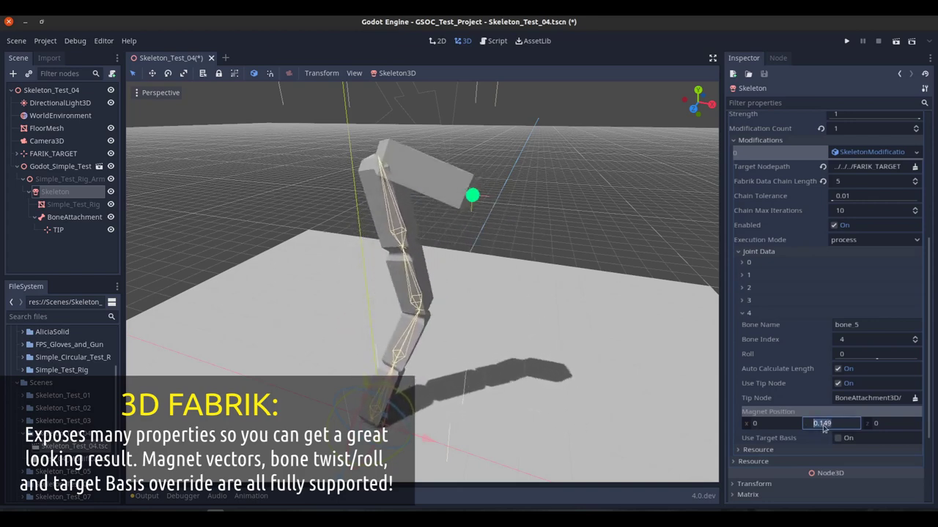
text(0)
key(Return)
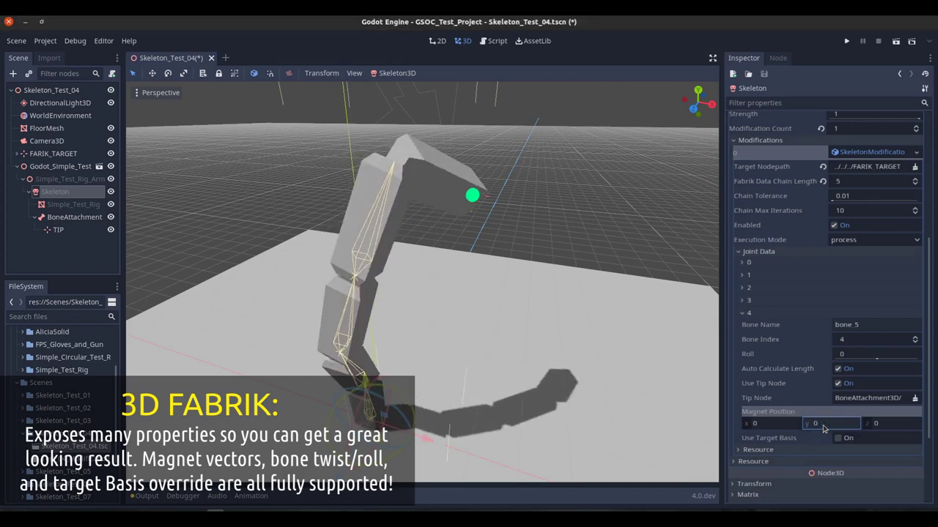
Step: Enable Use Target Basis for joint 4 and rotate FARIK_TARGET to turn the block arm's last bone
click(839, 442)
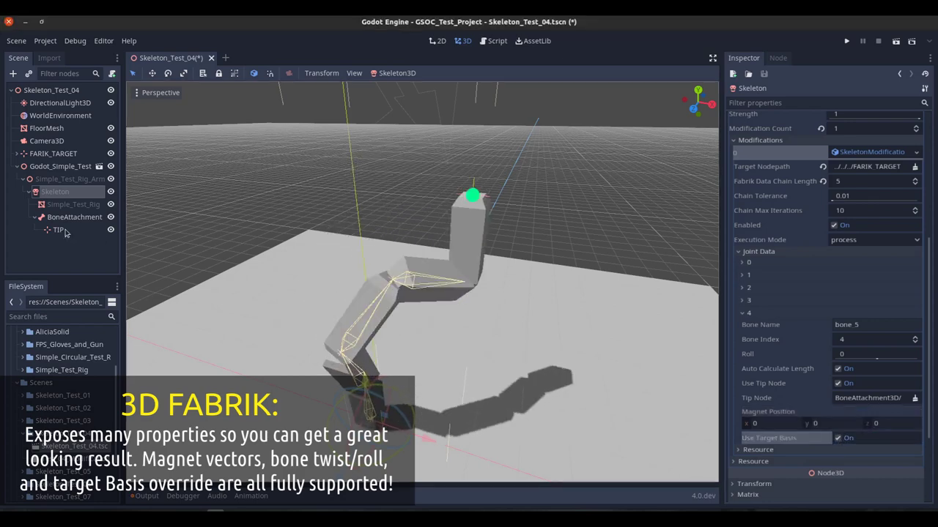
click(52, 154)
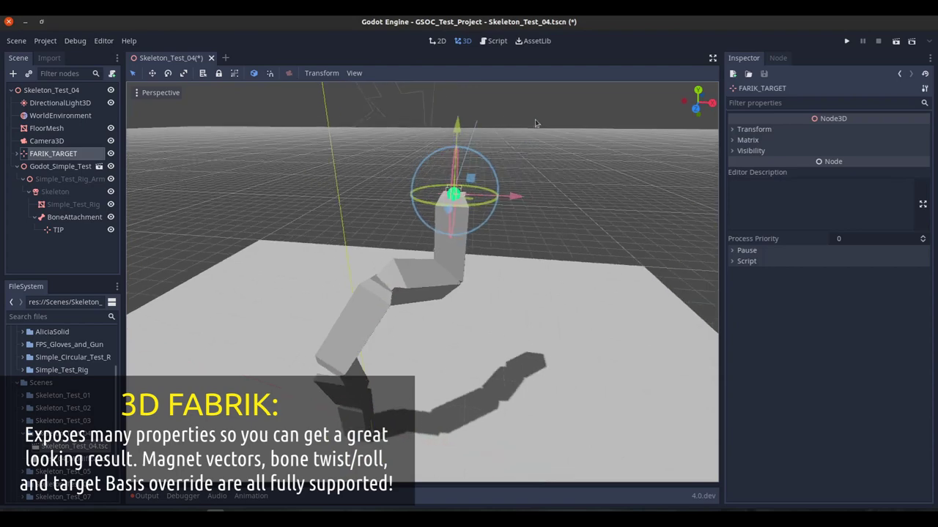
drag(492, 170, 336, 276)
middle_drag(336, 276, 397, 234)
drag(419, 227, 460, 218)
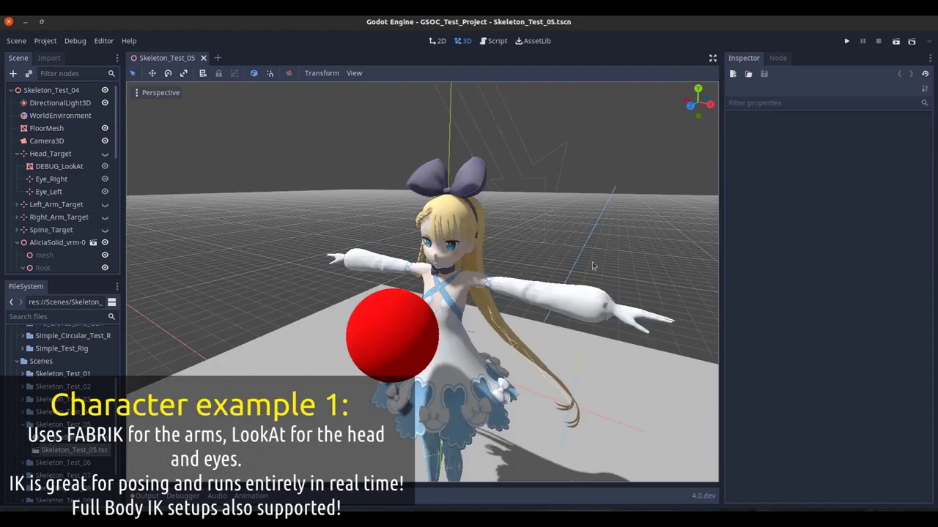
Step: Enable the modification stack on the AliciaSolid character's skeleton
scroll(60, 238, down, 3)
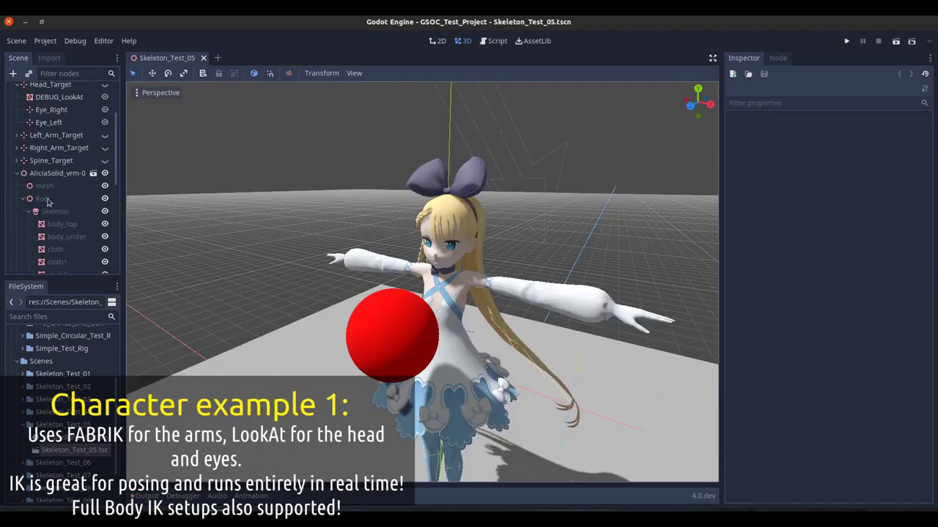
click(54, 212)
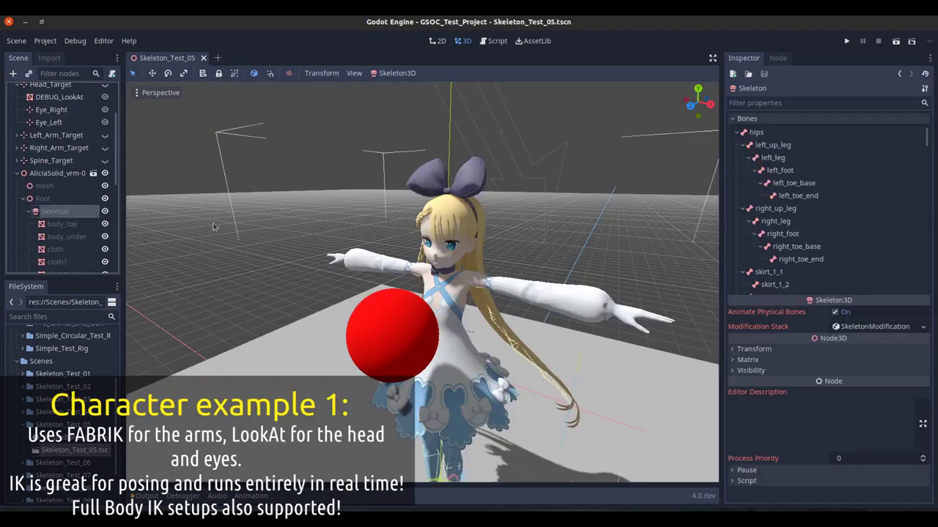
click(866, 327)
click(831, 342)
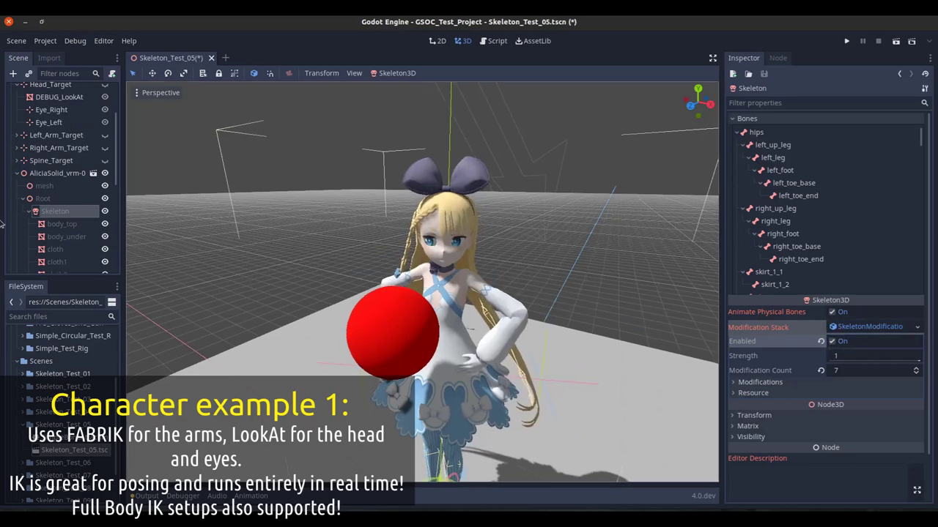
Step: Move Left_Arm_Target forward past the red sphere to about X -0.72, Y 4.25, Z 1.63
click(18, 174)
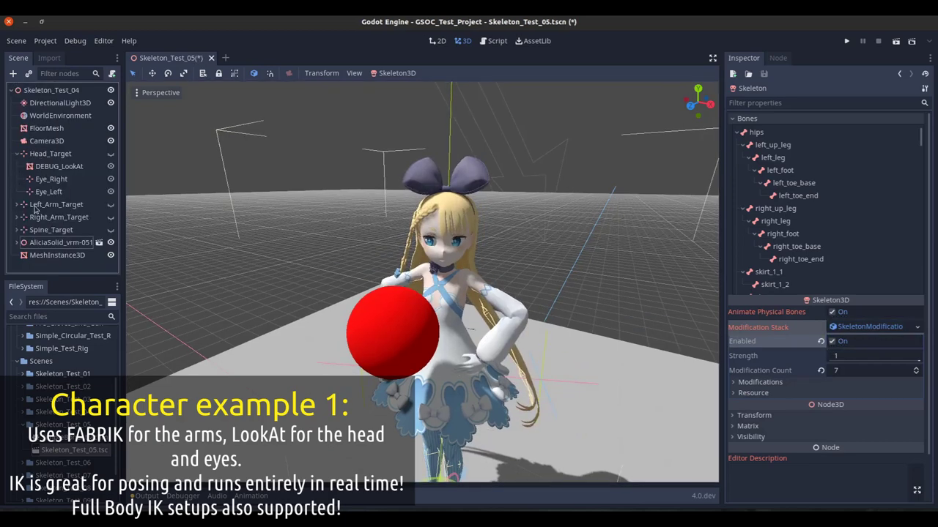
click(68, 206)
middle_drag(492, 279, 406, 282)
scroll(446, 284, down, 4)
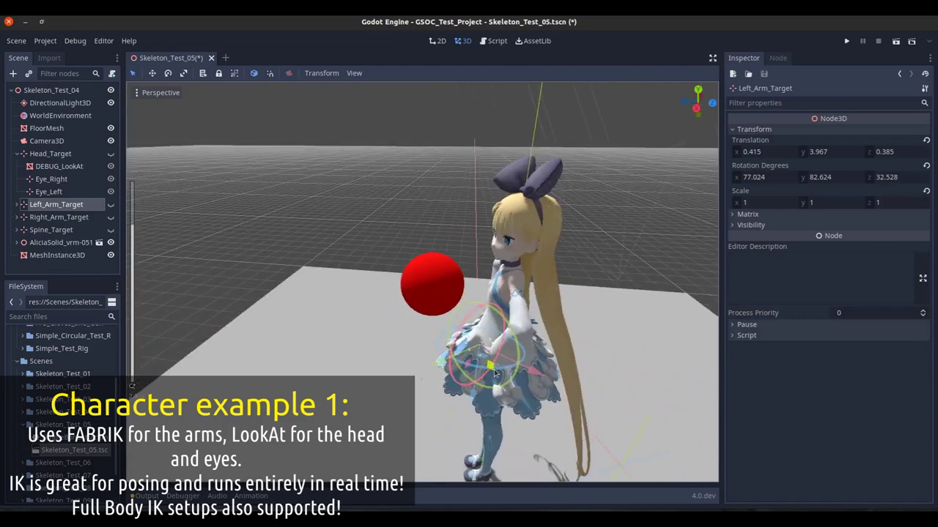
drag(493, 368, 392, 297)
middle_drag(392, 296, 446, 319)
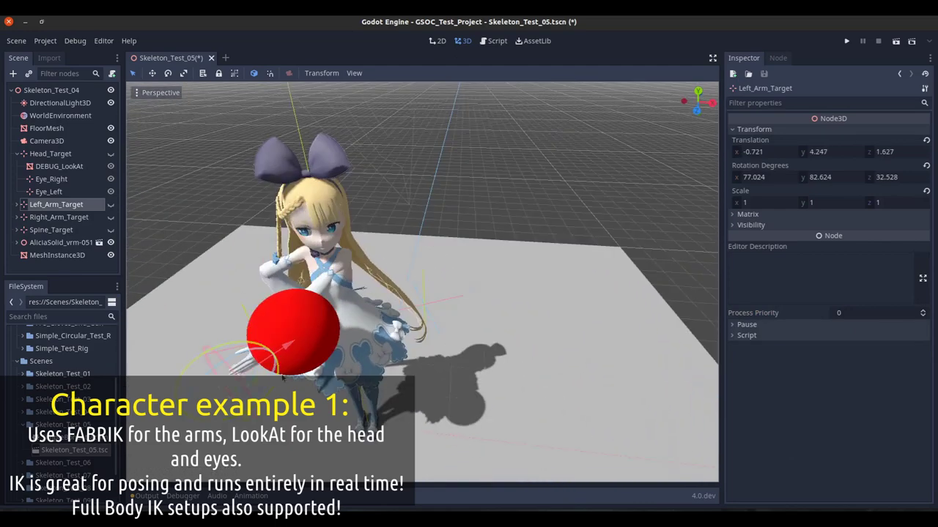
Step: Move Left_Arm_Target to about X 0.49, Y 4.85, Z 1.43 and adjust it so the left hand rests against the red sphere
middle_drag(262, 384, 358, 455)
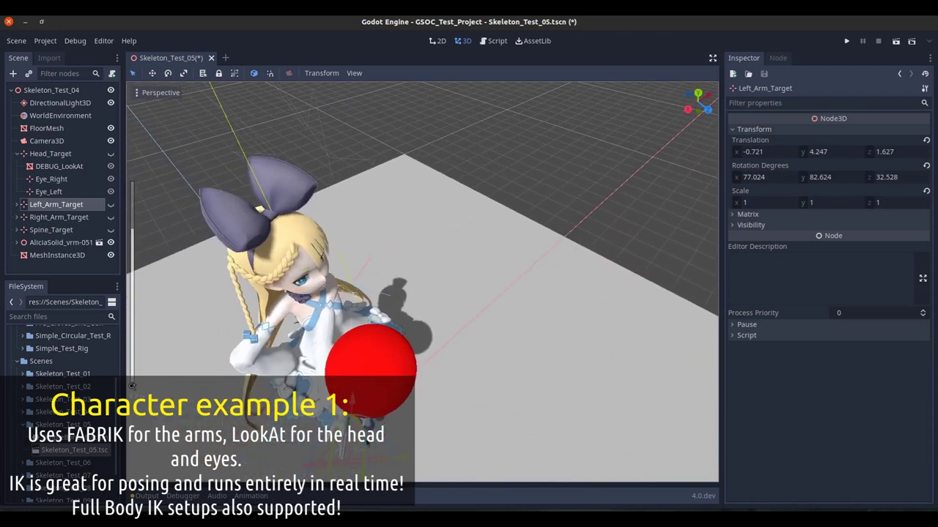
drag(378, 317, 434, 345)
middle_drag(434, 345, 390, 280)
drag(412, 387, 412, 361)
middle_drag(412, 361, 469, 322)
scroll(468, 284, up, 1)
middle_drag(470, 284, 438, 286)
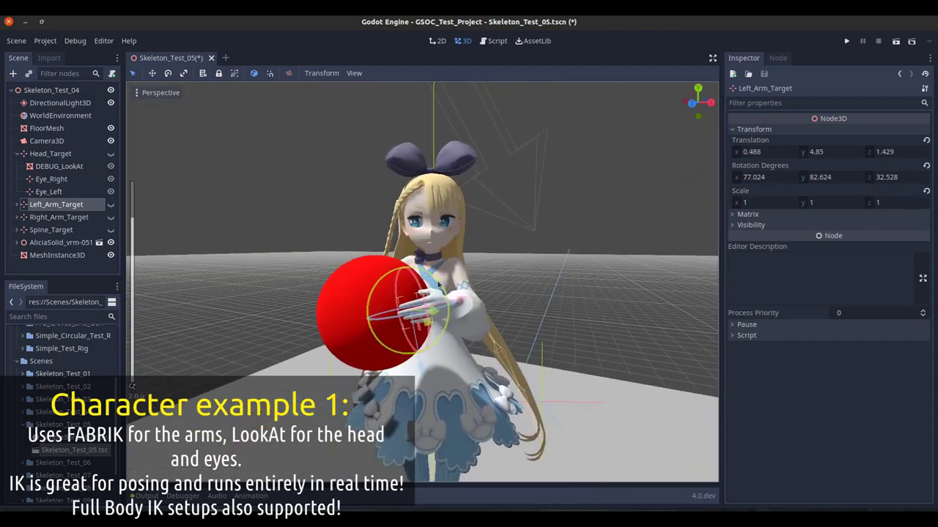
drag(444, 284, 449, 304)
middle_drag(432, 299, 129, 198)
Step: Move Right_Arm_Target onto the red sphere at about X -0.23, Y 5.2, Z 1.26 and rotate it to about 14.6, -64.7, 23.6 degrees
click(44, 218)
middle_drag(308, 289, 132, 386)
drag(395, 394, 431, 242)
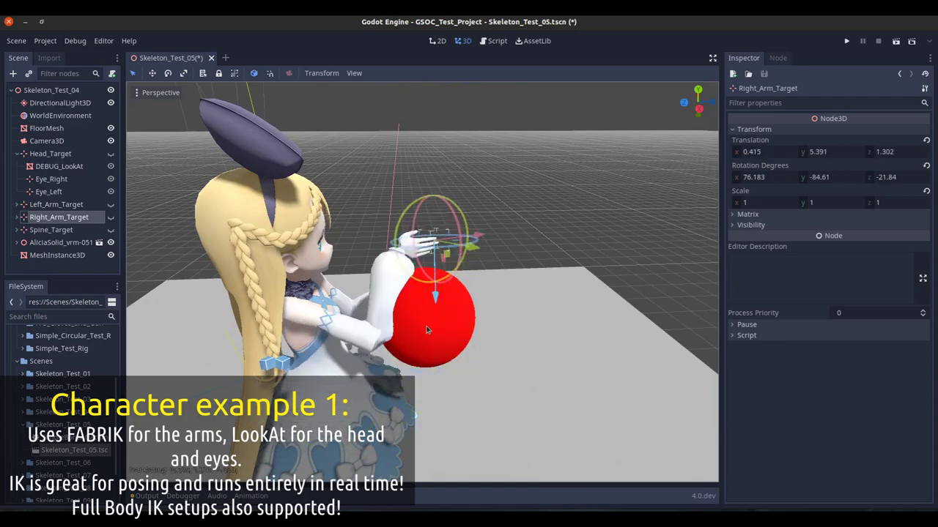
middle_drag(431, 242, 385, 287)
drag(386, 287, 454, 299)
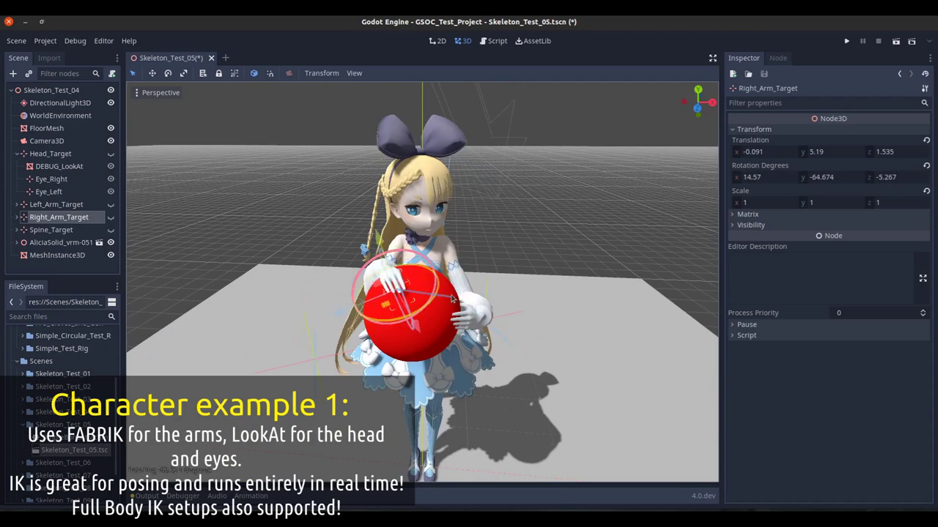
middle_drag(454, 300, 472, 274)
drag(481, 255, 388, 230)
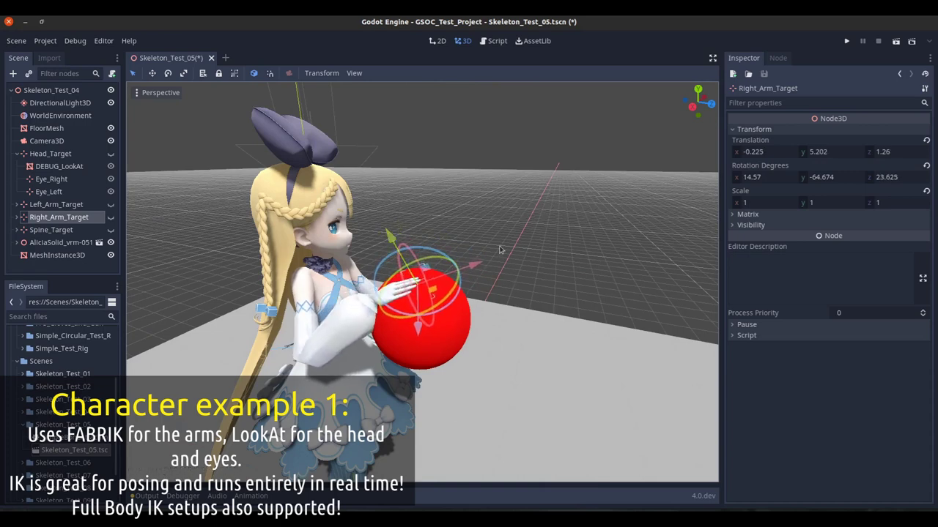
middle_drag(499, 249, 247, 186)
Step: Move Head_Target across to the character's other side and raise it to about head height, turning her head toward it
click(35, 152)
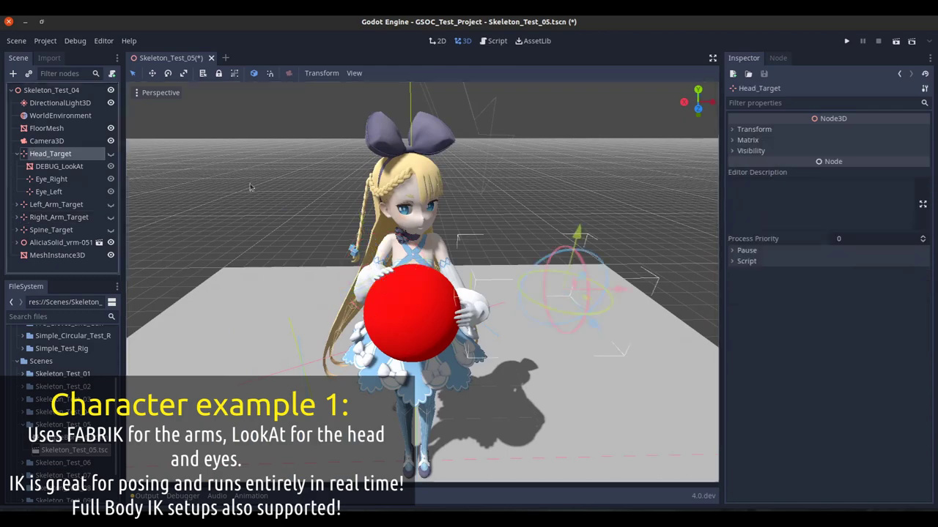
scroll(567, 315, down, 2)
middle_drag(575, 316, 548, 312)
drag(528, 310, 565, 349)
middle_drag(565, 349, 557, 395)
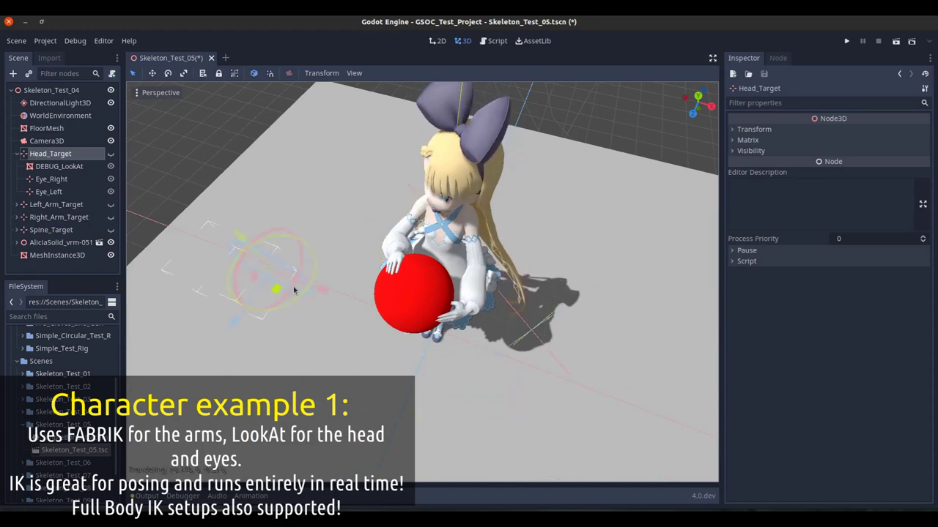
middle_drag(485, 414, 369, 253)
drag(318, 208, 304, 155)
drag(382, 236, 368, 206)
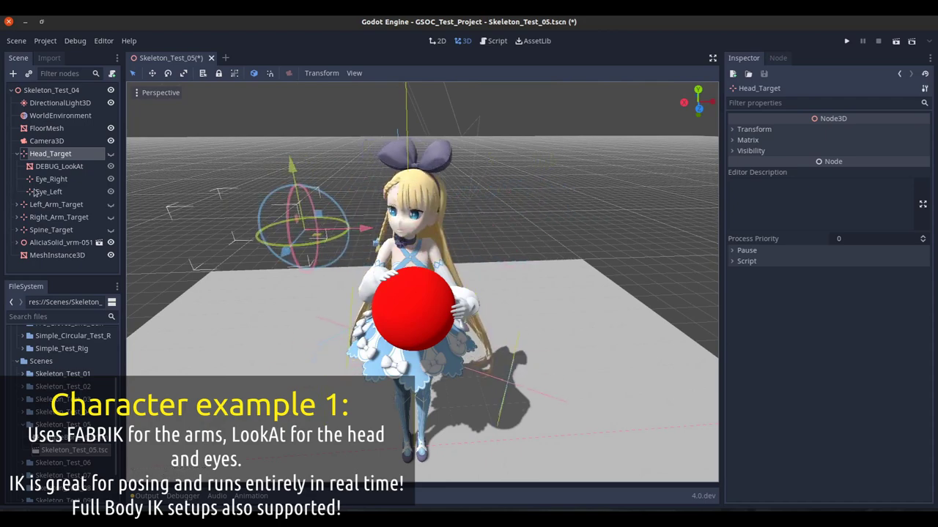
Step: Select Eye_Right and Eye_Left together and move them sideways in front of the face to redirect the character's gaze
click(48, 179)
shift+click(48, 192)
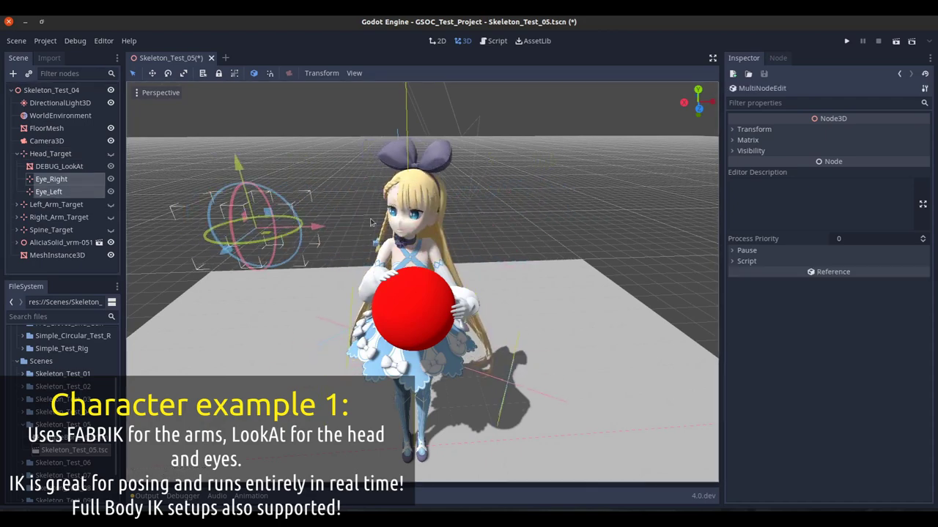
scroll(371, 222, up, 3)
shift+middle_drag(371, 222, 432, 233)
scroll(437, 256, up, 3)
drag(340, 271, 507, 276)
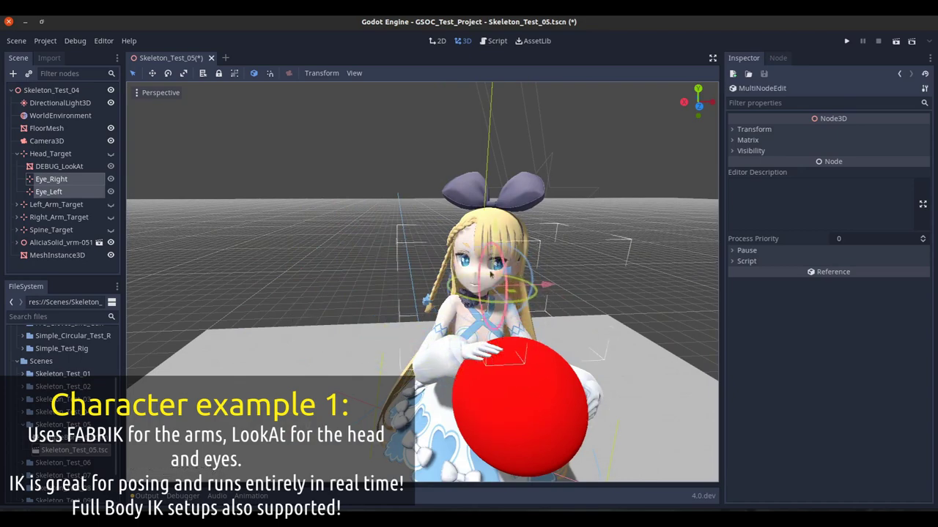
middle_drag(491, 273, 424, 258)
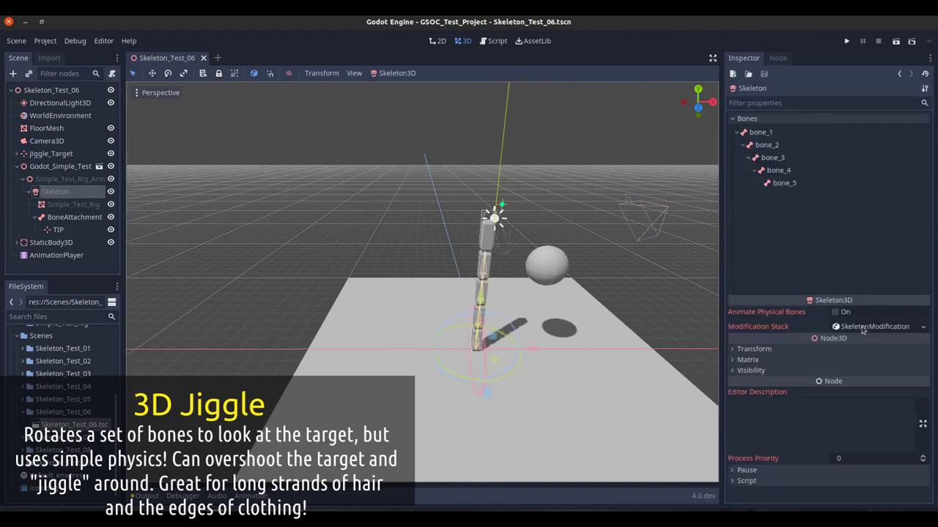
Step: Enable the modification stack on the Skeleton_Test_06 rig's skeleton and move Jiggle_Target along X and Z to make the block arm jiggle
click(863, 331)
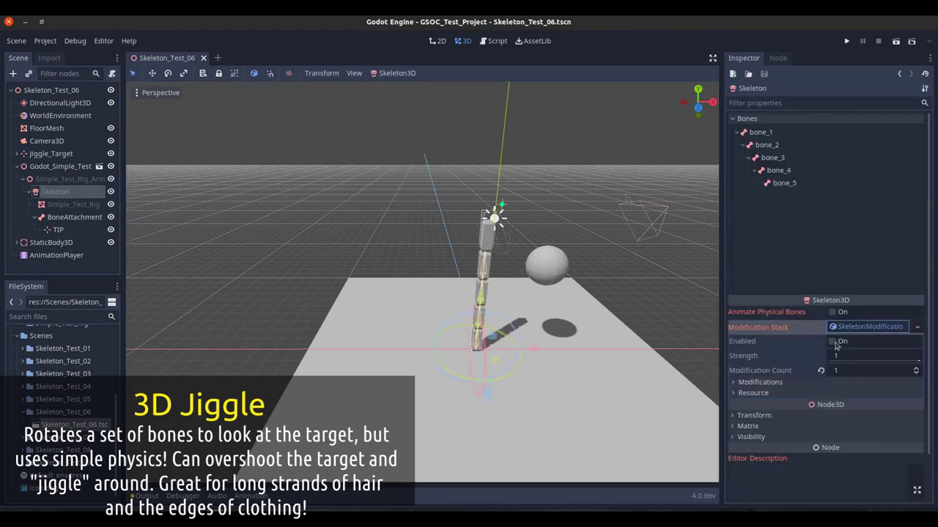
click(832, 341)
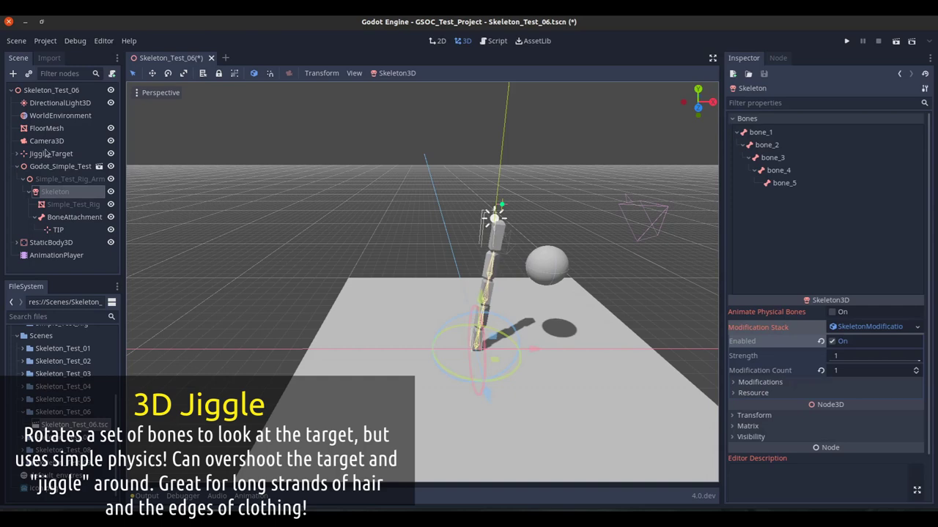
click(66, 154)
mouse_move(563, 210)
mouse_down()
mouse_move(513, 211)
mouse_move(688, 209)
mouse_move(542, 207)
mouse_move(622, 204)
mouse_move(517, 195)
mouse_move(473, 208)
mouse_move(393, 208)
mouse_move(594, 205)
mouse_move(568, 205)
mouse_up()
middle_drag(569, 205, 528, 217)
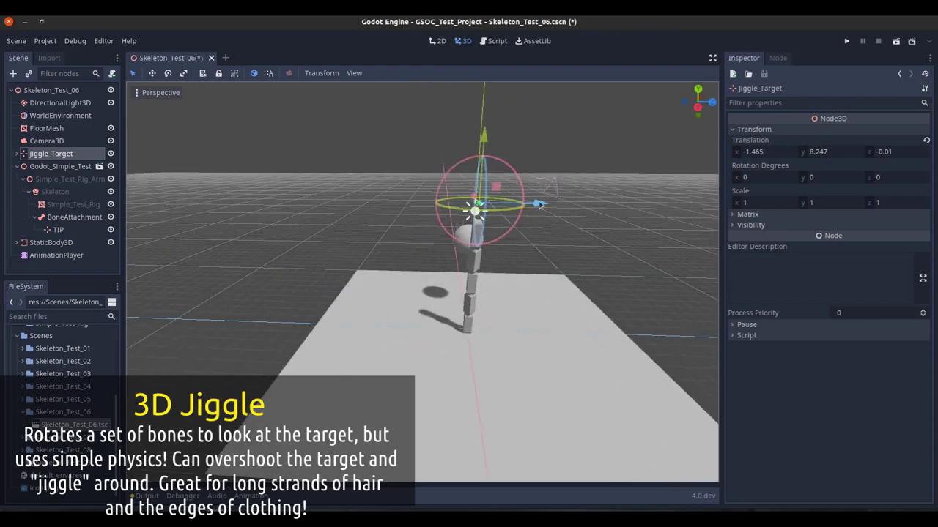
mouse_move(540, 206)
mouse_down()
mouse_move(433, 205)
mouse_move(541, 206)
mouse_up()
middle_drag(542, 205, 308, 191)
Step: Set the jiggle modification's default joint Stiffness to 10 and move Jiggle_Target to about X -2.3, Y 8.25, Z 0.04
click(56, 192)
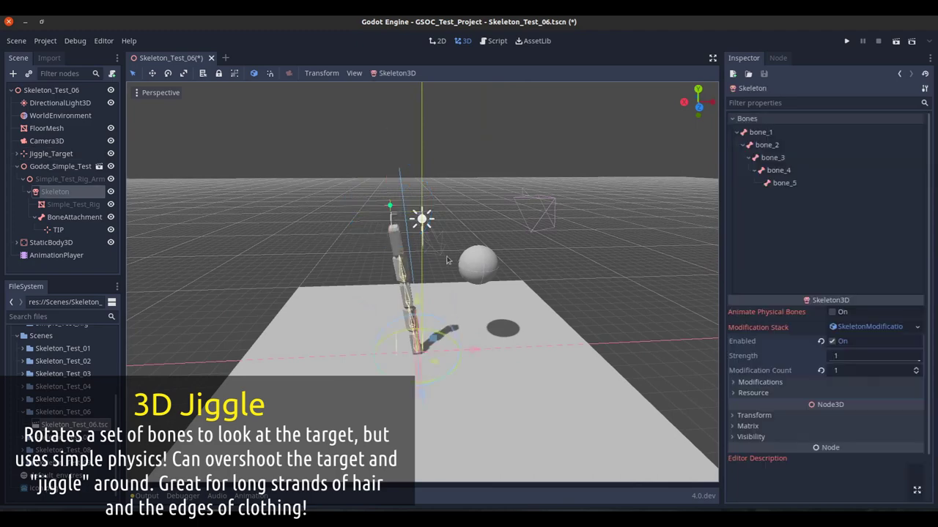
scroll(447, 260, up, 3)
click(762, 383)
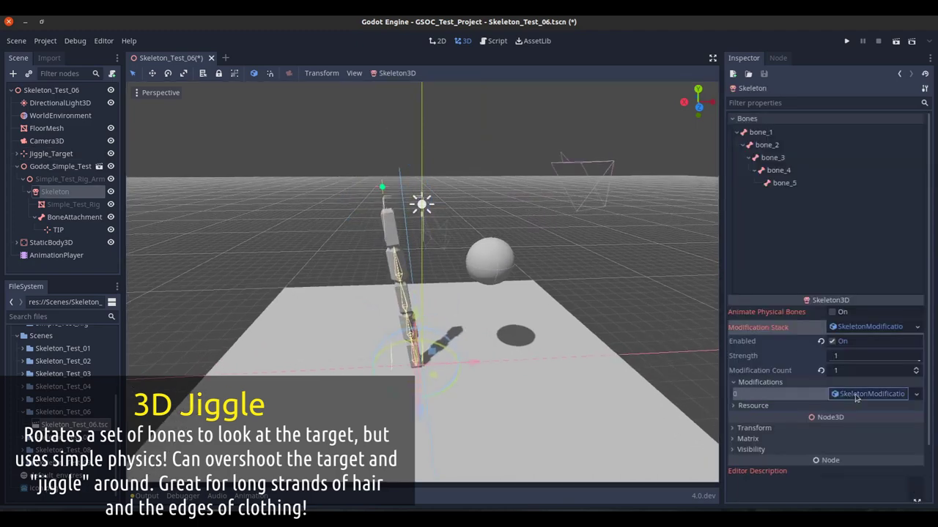
click(835, 395)
click(797, 414)
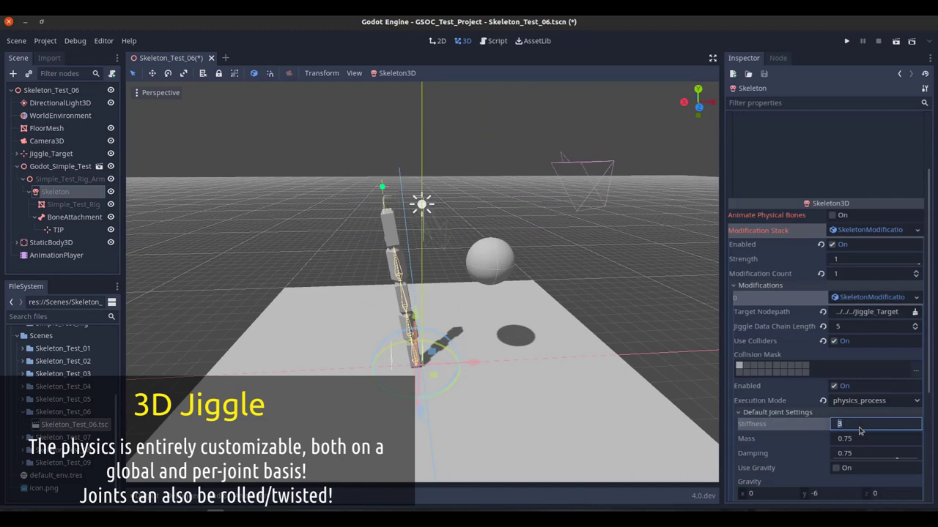
key(Return)
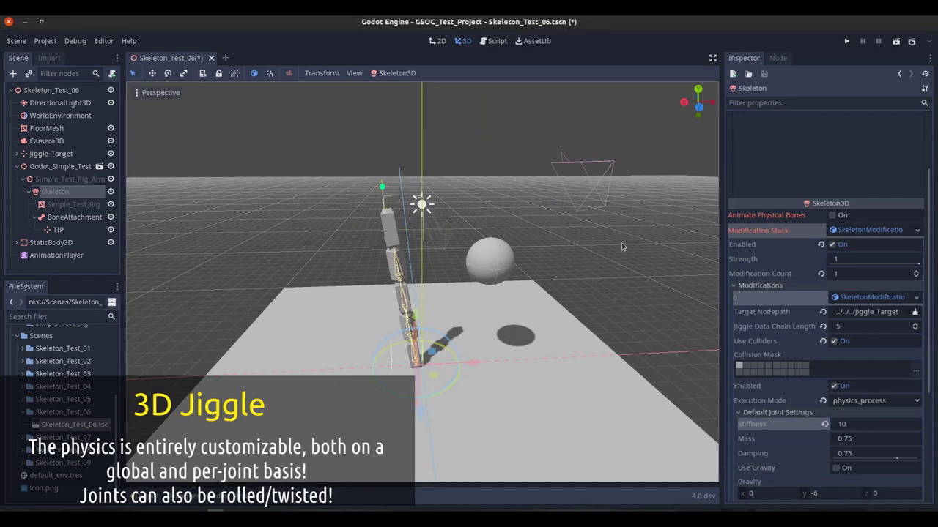
click(51, 153)
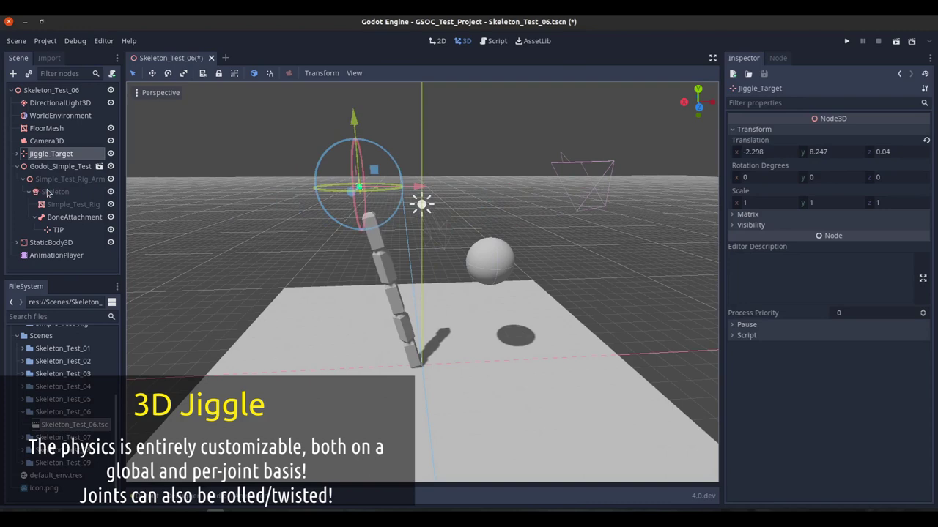
Step: Set the jiggle modification's default joint Stiffness to 1 and move Jiggle_Target sideways to swing the block arm
click(410, 276)
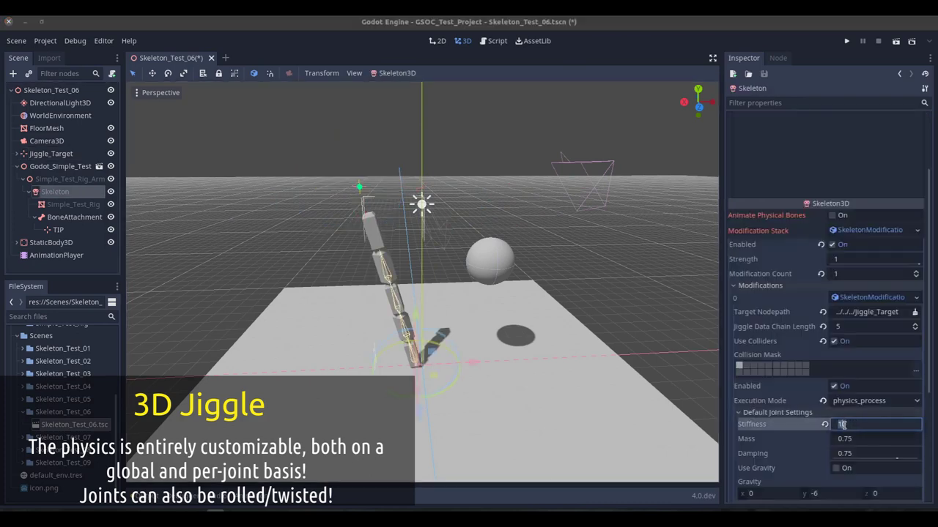
key(Return)
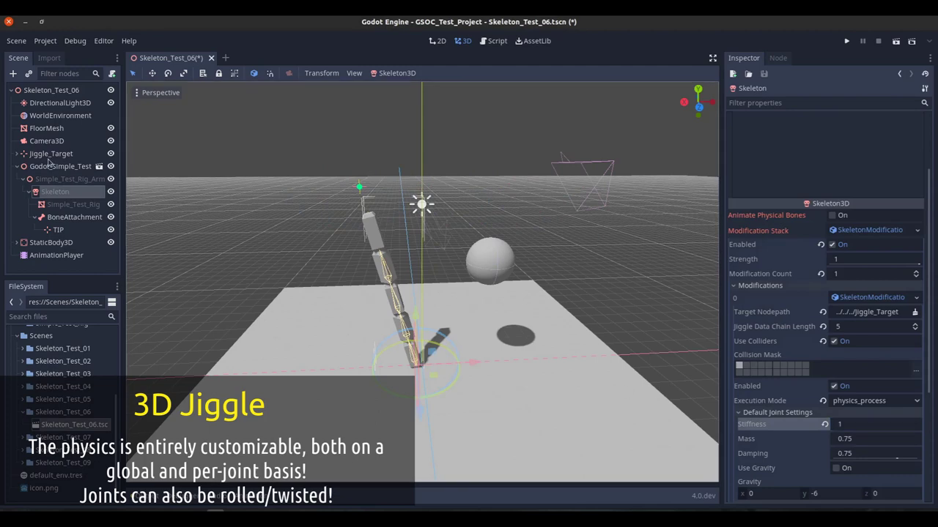
click(75, 155)
drag(423, 192, 443, 205)
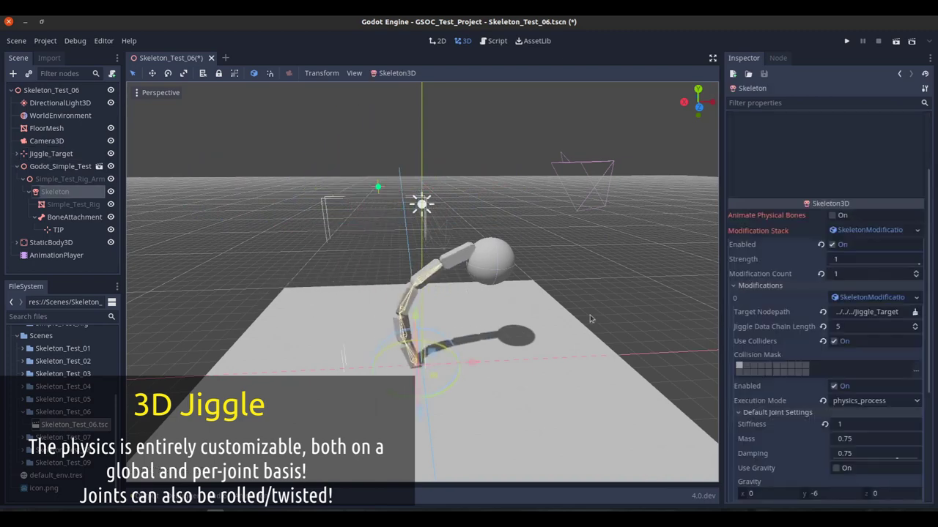
Step: Reset the default joint Stiffness to 3, run the current scene to watch the jiggling arm, and close the running project
click(825, 425)
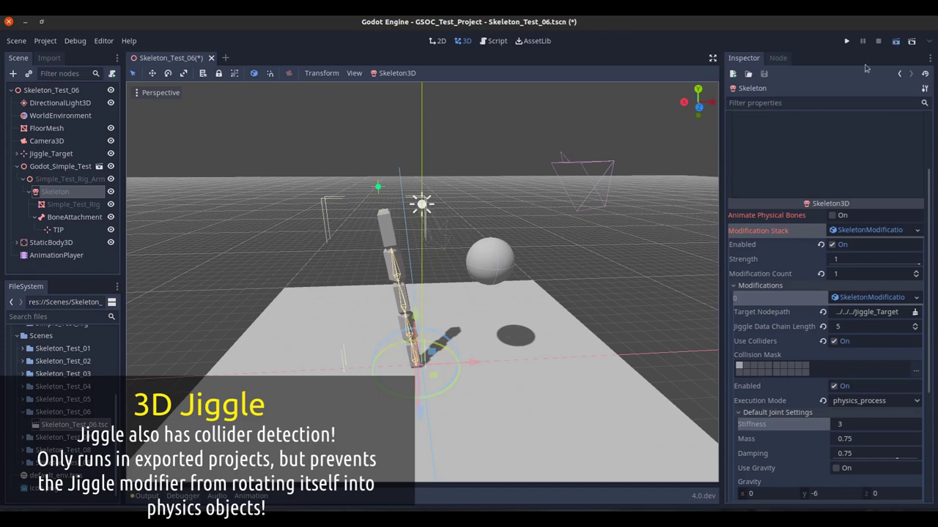
click(895, 41)
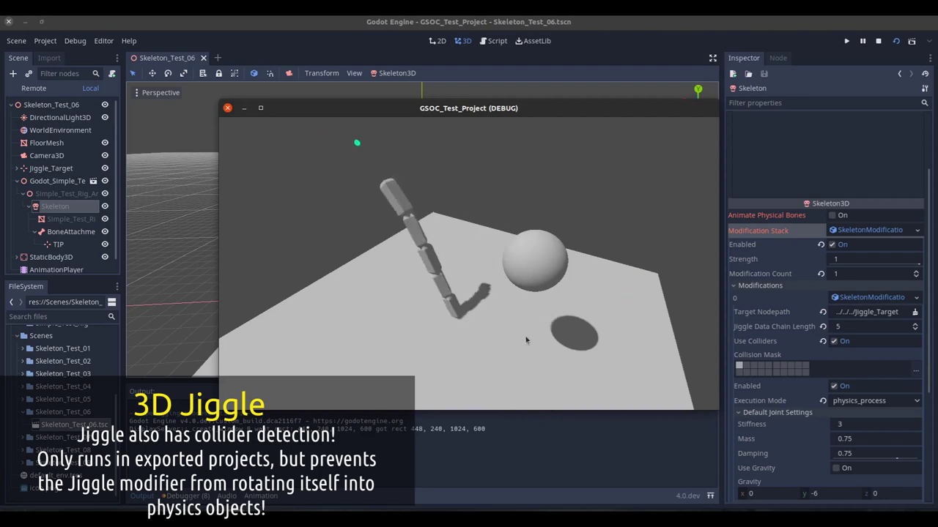
click(227, 108)
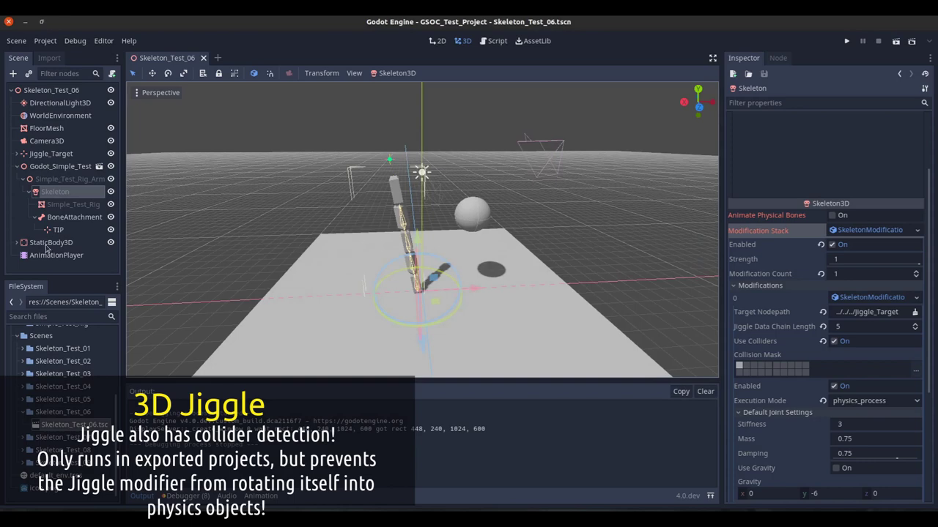
Step: Lower the StaticBody3D sphere and move it closer to the block arm, run the current scene to test the collision, and close it
click(47, 243)
drag(476, 150, 509, 199)
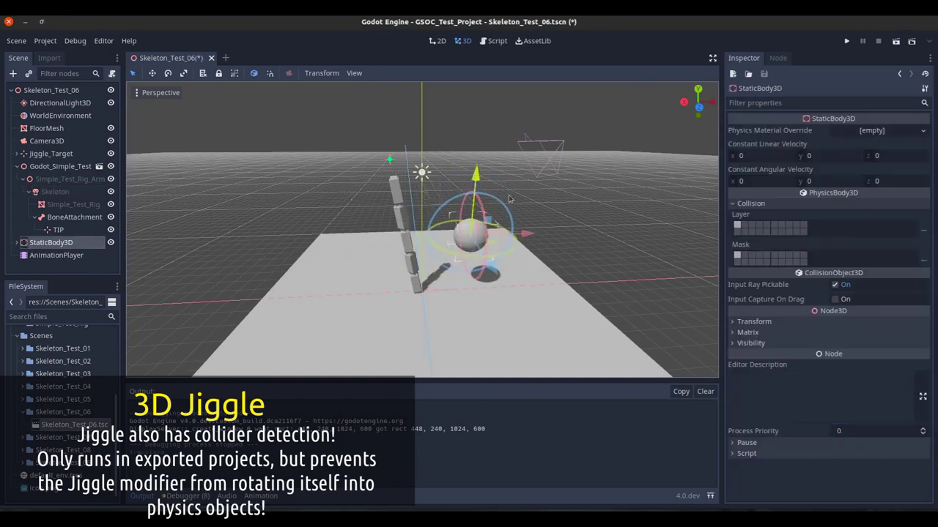
drag(530, 236, 509, 235)
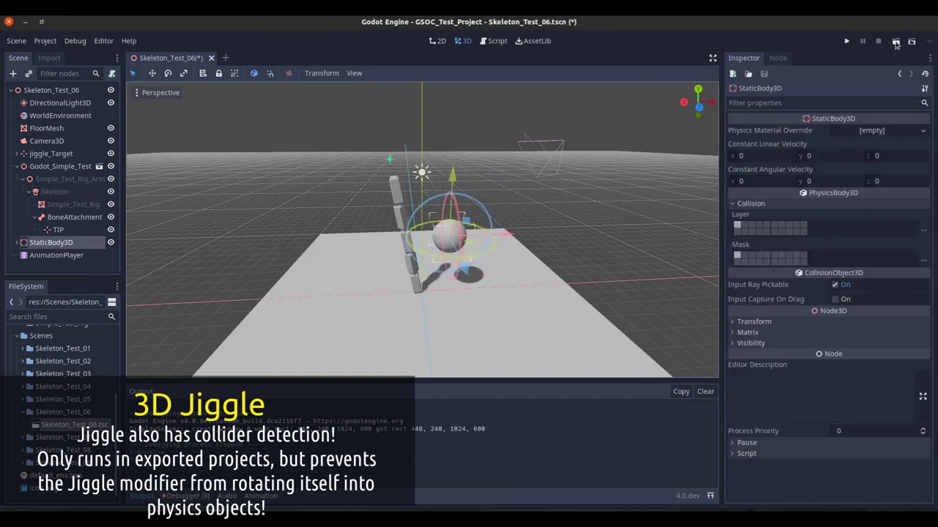
key(F6)
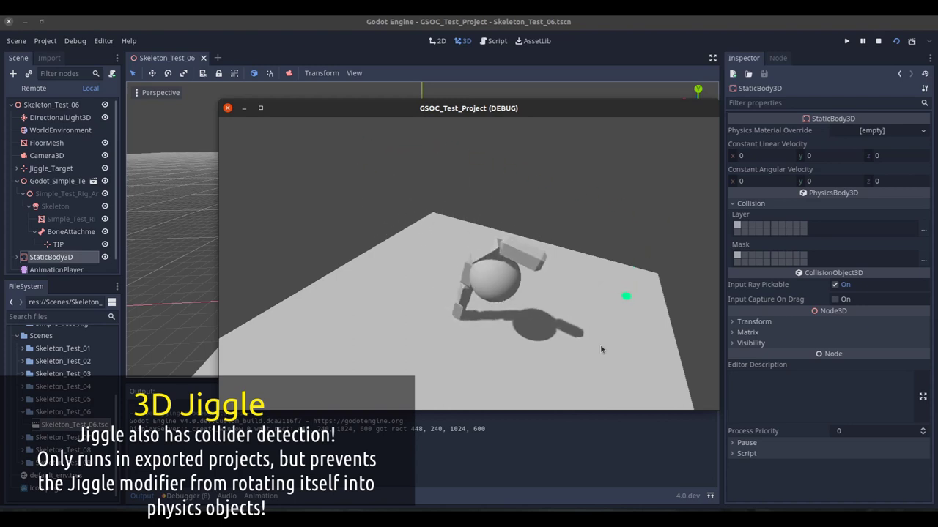
click(227, 108)
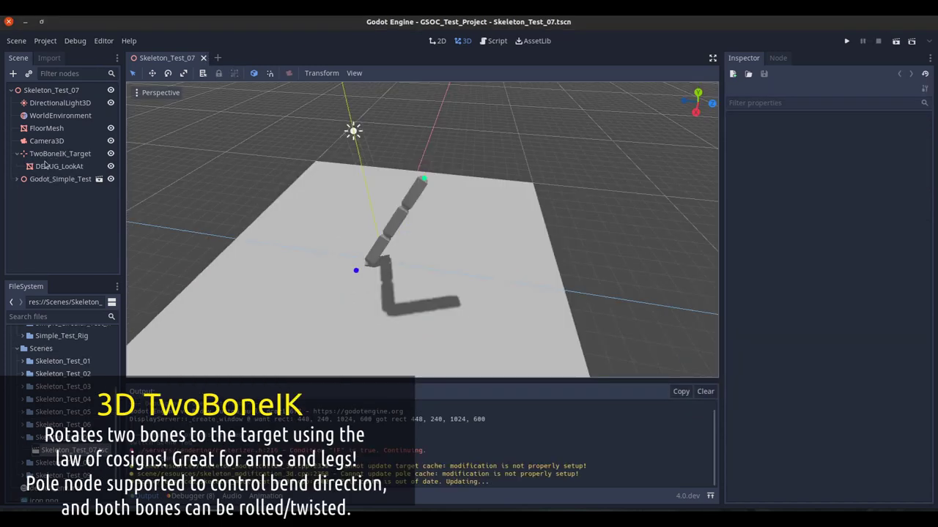
Step: Hide the output log and move TwoBoneIK_Target to about X -1.09, Y 3.79, Z -0.18 to bend the block arm
click(41, 156)
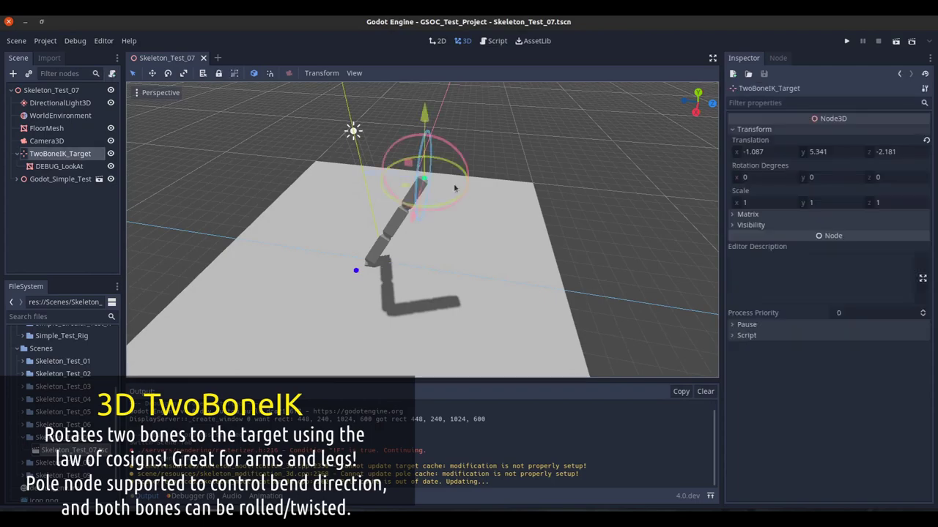
middle_drag(455, 188, 502, 172)
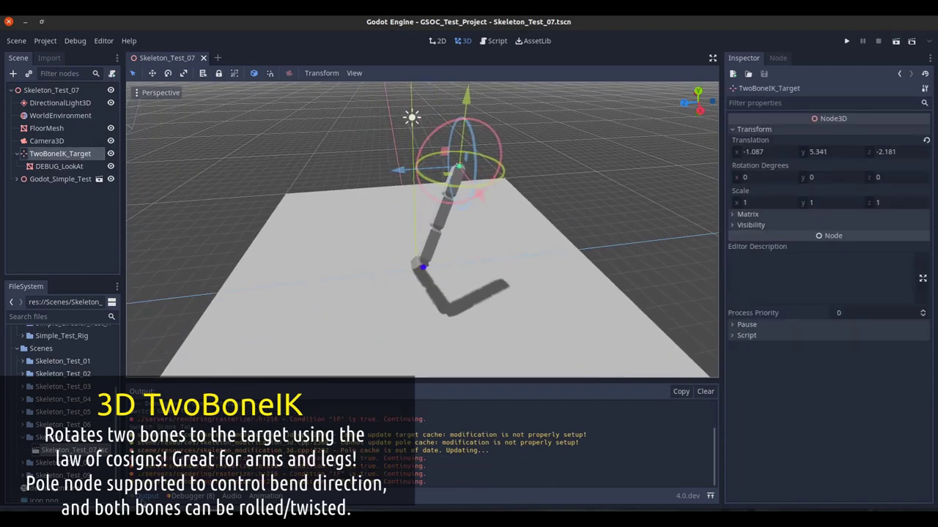
click(144, 497)
middle_drag(448, 319, 491, 157)
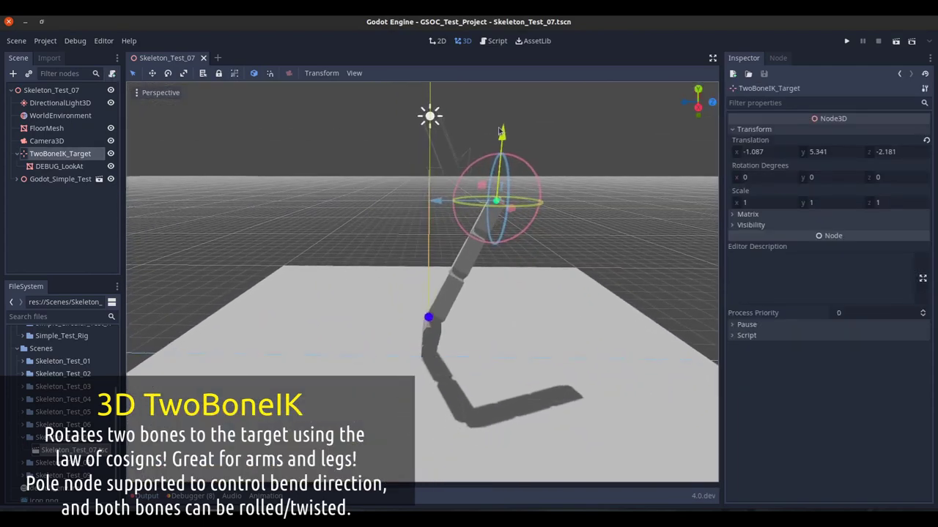
drag(499, 131, 495, 184)
middle_drag(496, 183, 438, 277)
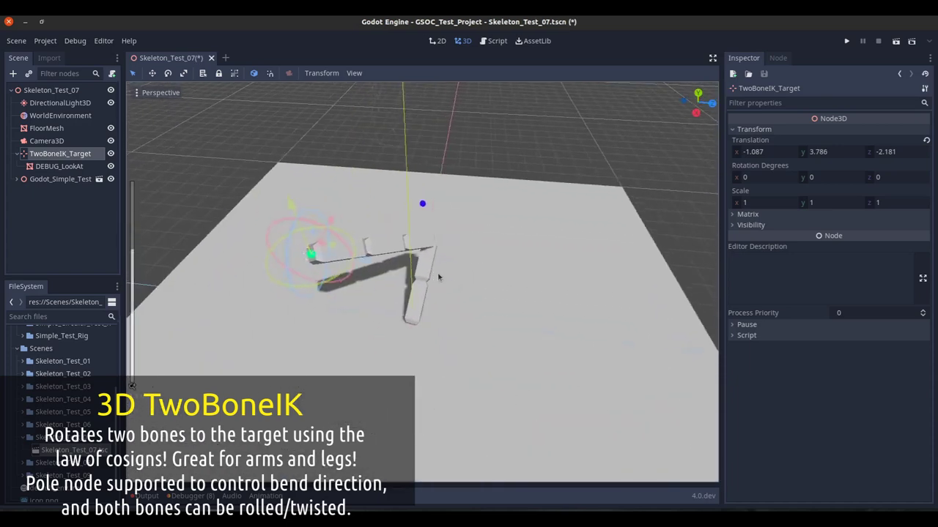
drag(376, 269, 471, 260)
middle_drag(466, 260, 145, 186)
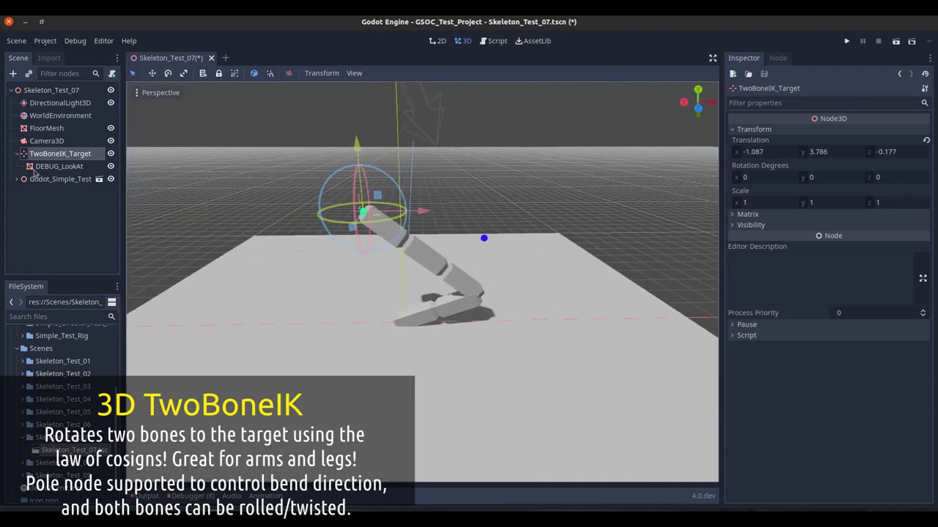
Step: Select the POLE node inside the simple test rig and move it around the block arm to change the arm's bend direction
click(18, 153)
click(21, 168)
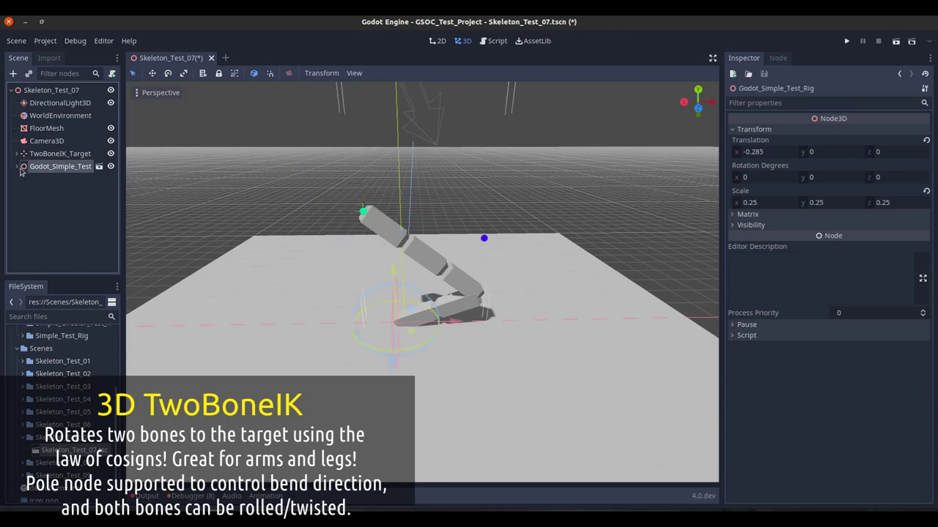
click(53, 242)
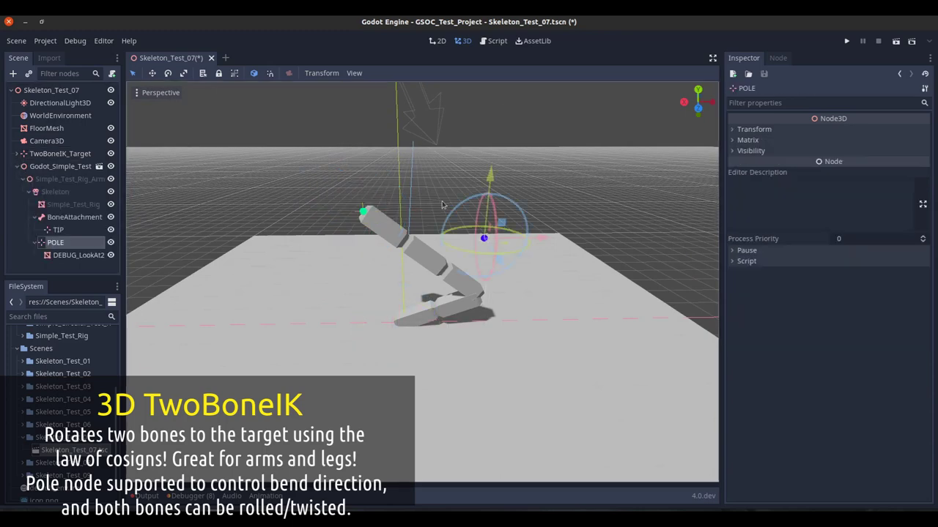
middle_drag(440, 249, 484, 262)
mouse_move(512, 247)
mouse_down()
mouse_move(505, 280)
mouse_move(381, 308)
mouse_move(300, 245)
mouse_move(484, 191)
mouse_move(490, 287)
mouse_move(505, 256)
mouse_up()
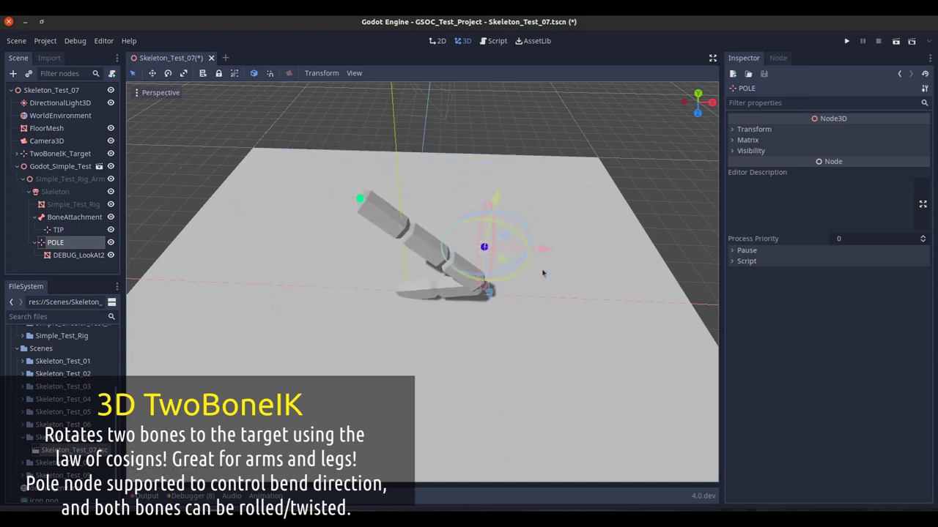
middle_drag(542, 274, 489, 321)
drag(512, 309, 432, 310)
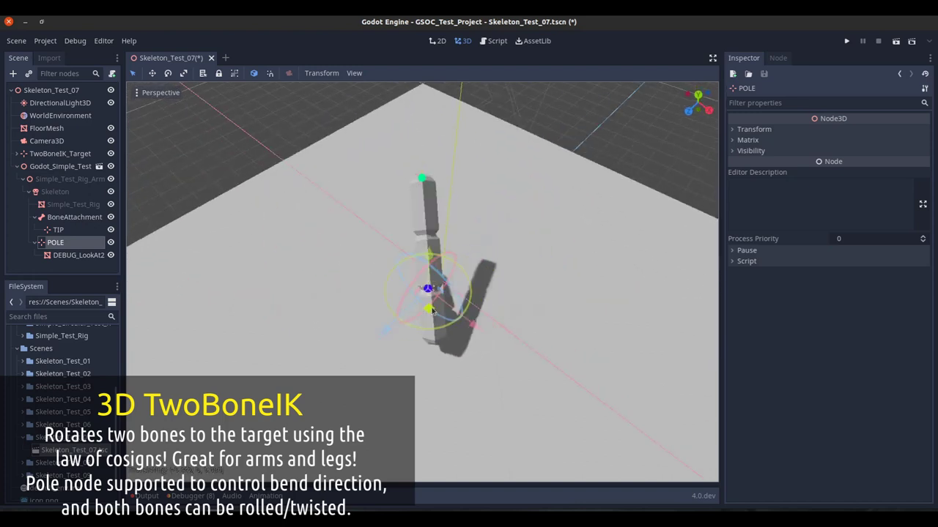
middle_drag(432, 311, 491, 247)
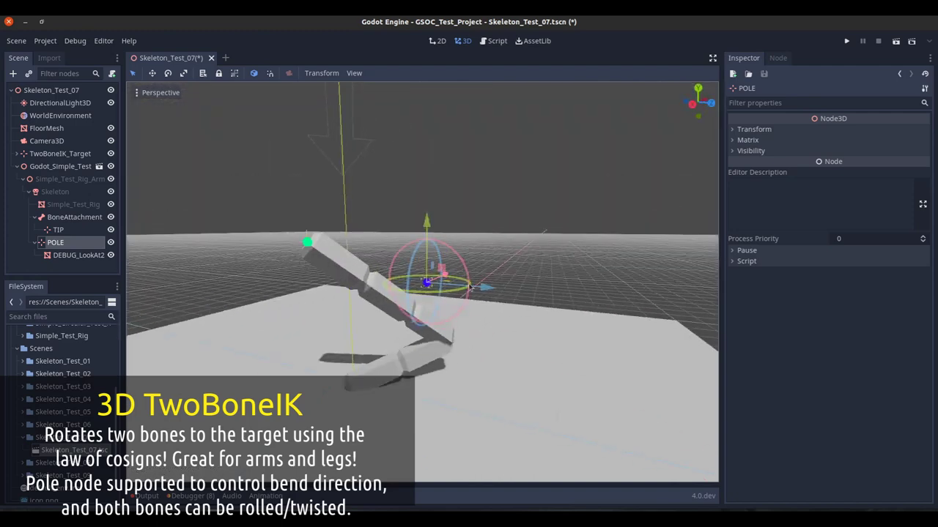
drag(483, 288, 534, 291)
middle_drag(323, 248, 316, 252)
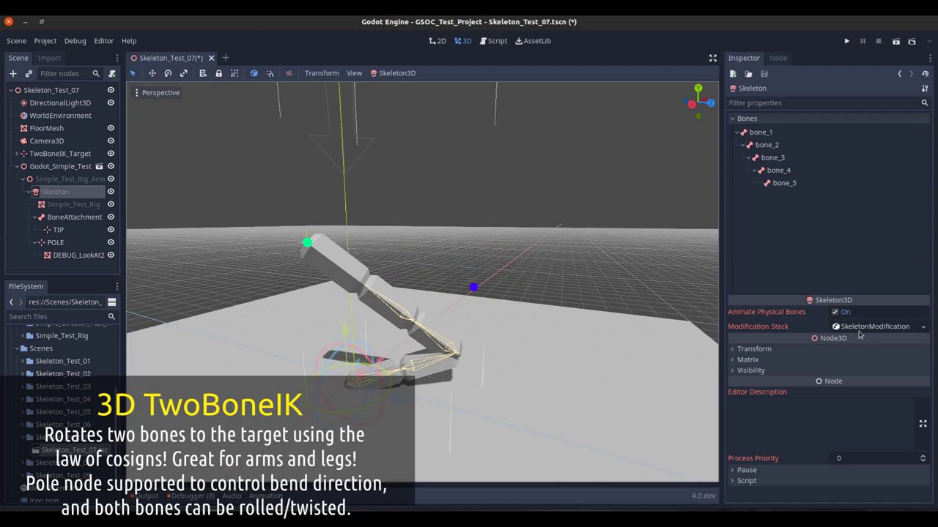
Step: Open the Skeleton's modification stack and expand modification 0 to show its TwoBoneIK settings
click(857, 331)
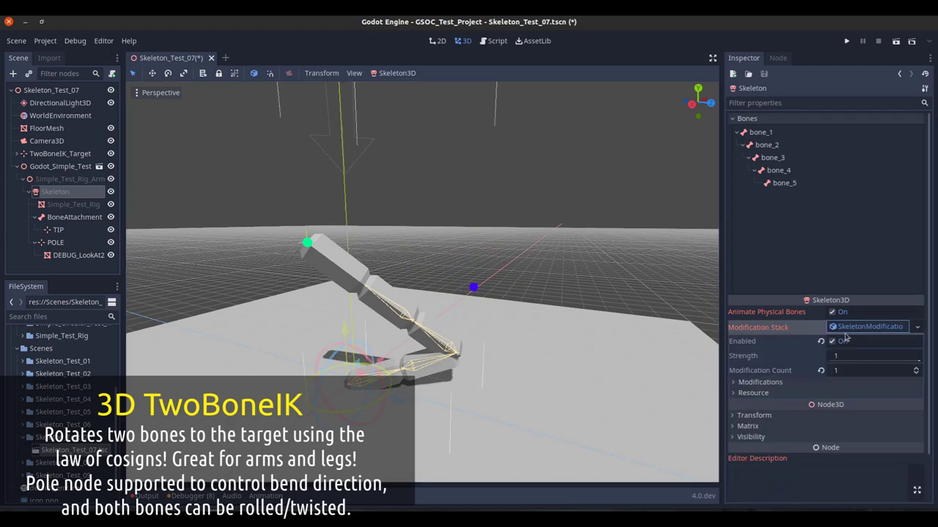
click(789, 381)
scroll(842, 370, down, 1)
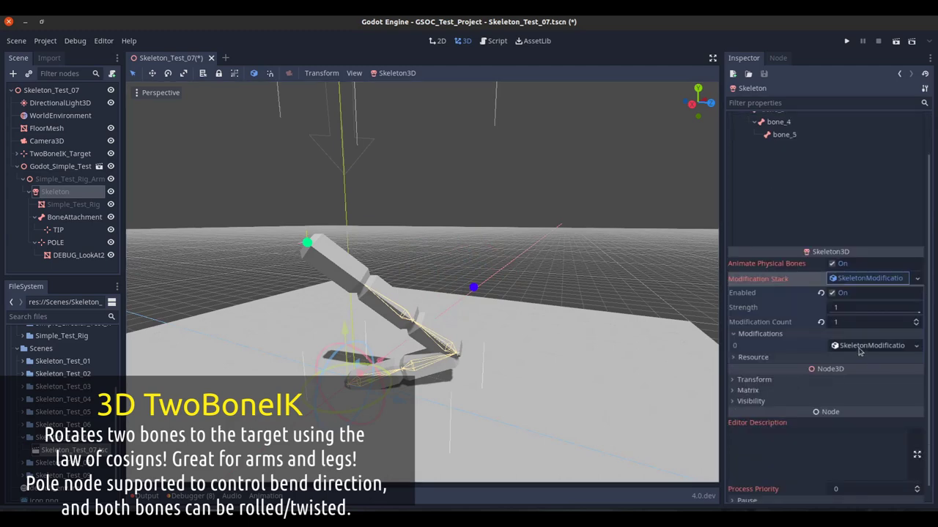
click(860, 350)
scroll(827, 353, down, 1)
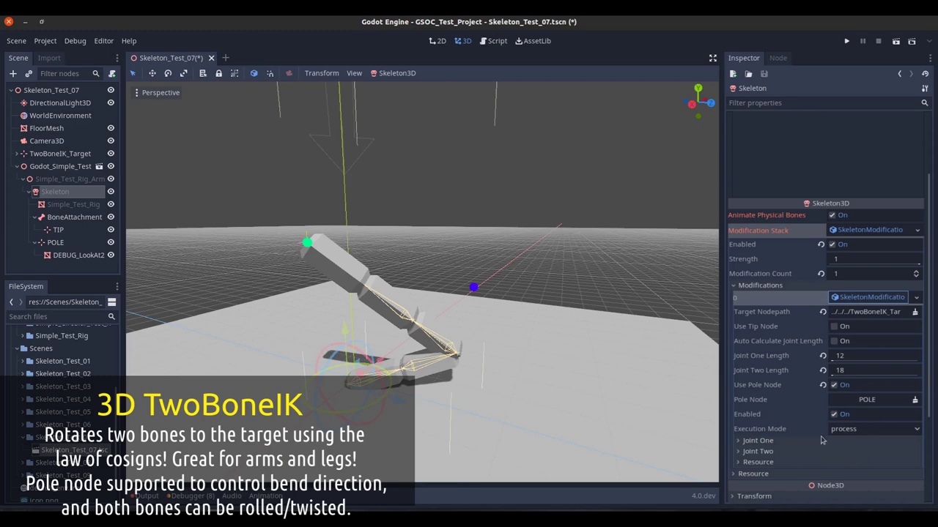
Step: Try a Joint One Roll of about 13.11 in the TwoBoneIK modification, and reset it to 0
click(757, 441)
scroll(780, 377, down, 2)
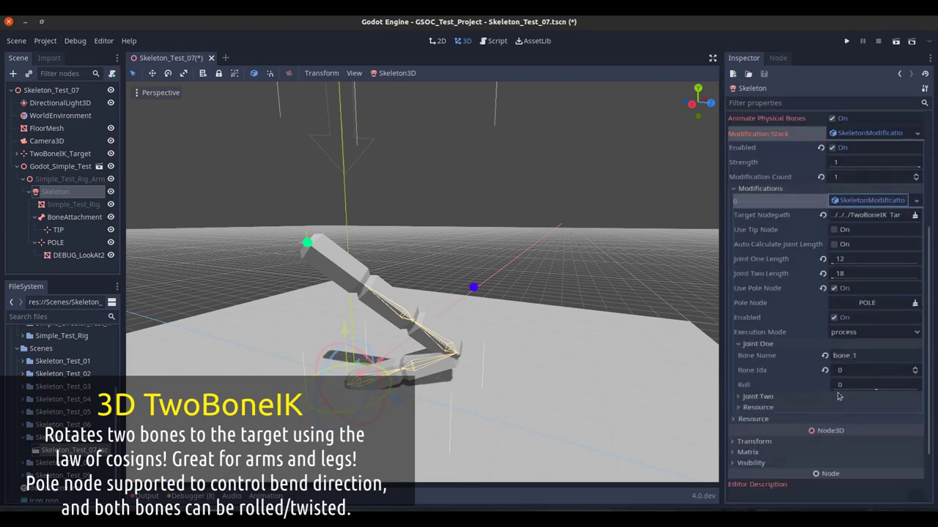
drag(874, 386, 877, 385)
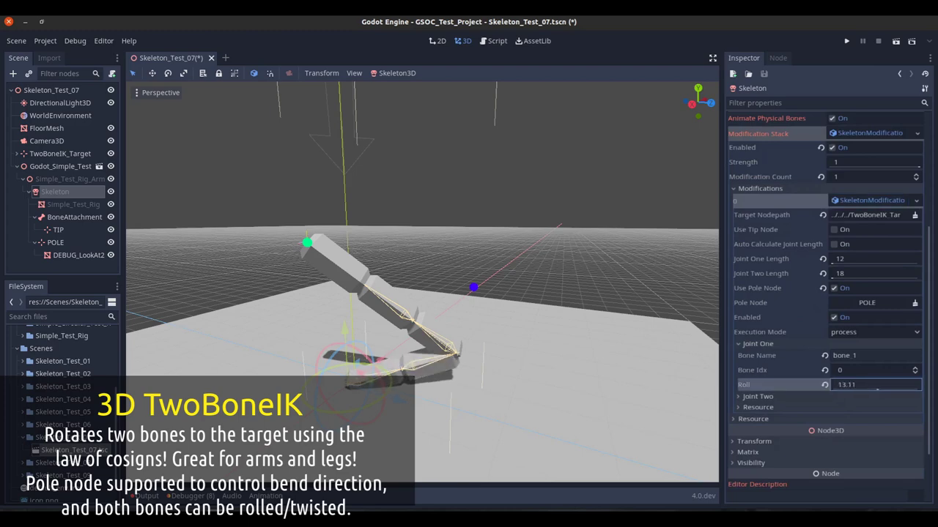
click(824, 386)
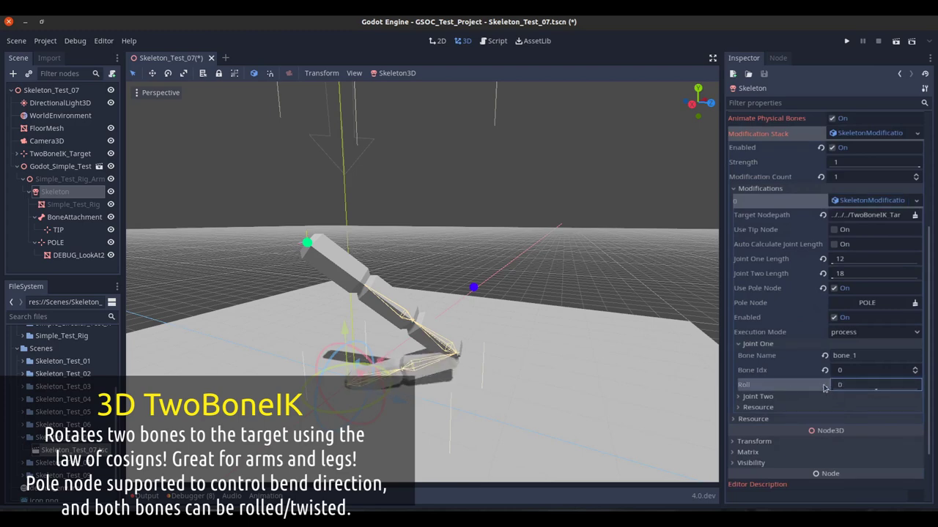
Step: Twist bone_3 of the block arm by setting Joint Two's Roll to about -103.61
click(757, 397)
drag(850, 438, 823, 437)
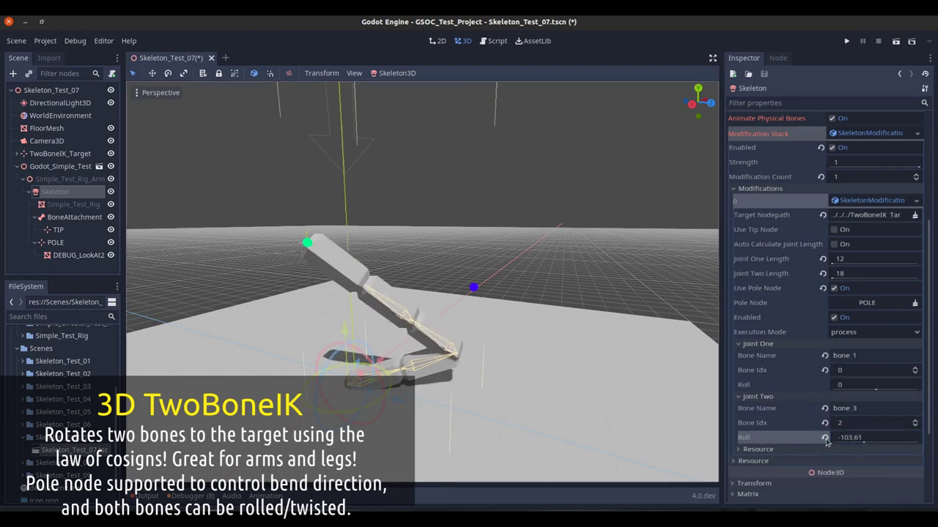
middle_drag(525, 201, 108, 101)
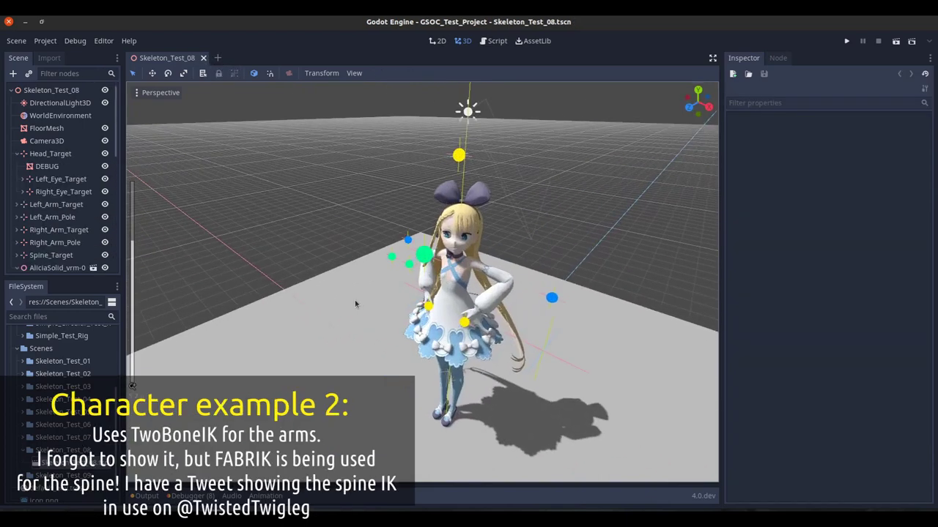
Step: Move Head_Target sideways across to the opposite side of the character so her head and eyes turn to follow it
middle_drag(256, 240, 328, 241)
click(52, 153)
middle_drag(253, 214, 282, 210)
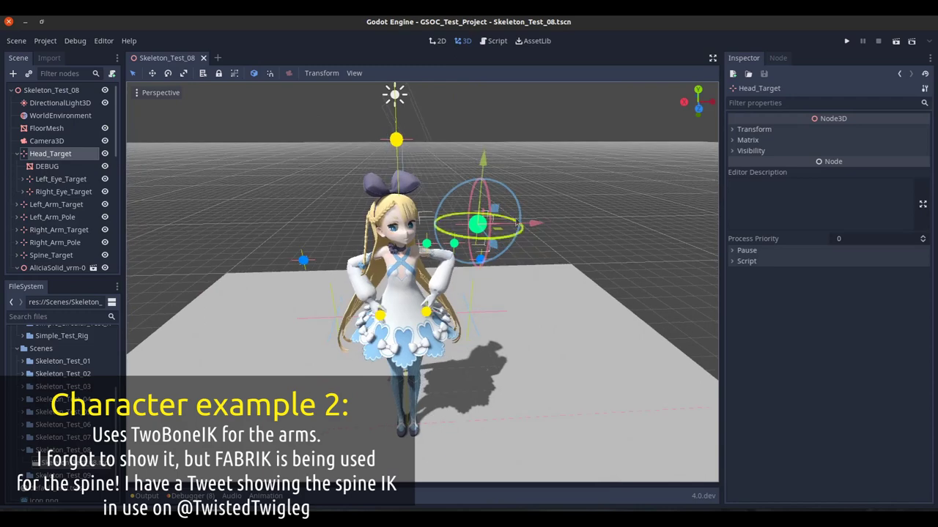
drag(534, 222, 380, 227)
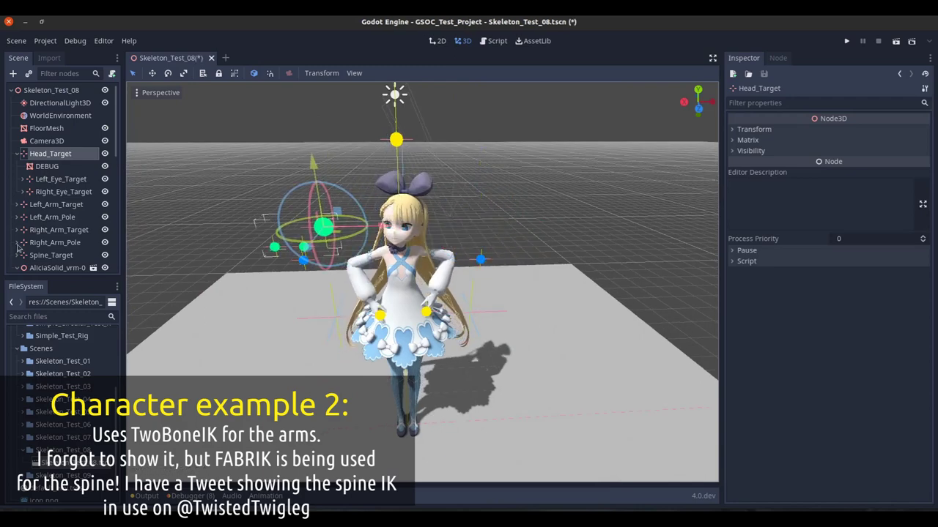
Step: Raise Left_Arm_Target forward to about X 0.473, Y 5.465, Z 1.413 so the left hand reaches in front of the chest
click(41, 204)
middle_drag(329, 249, 386, 329)
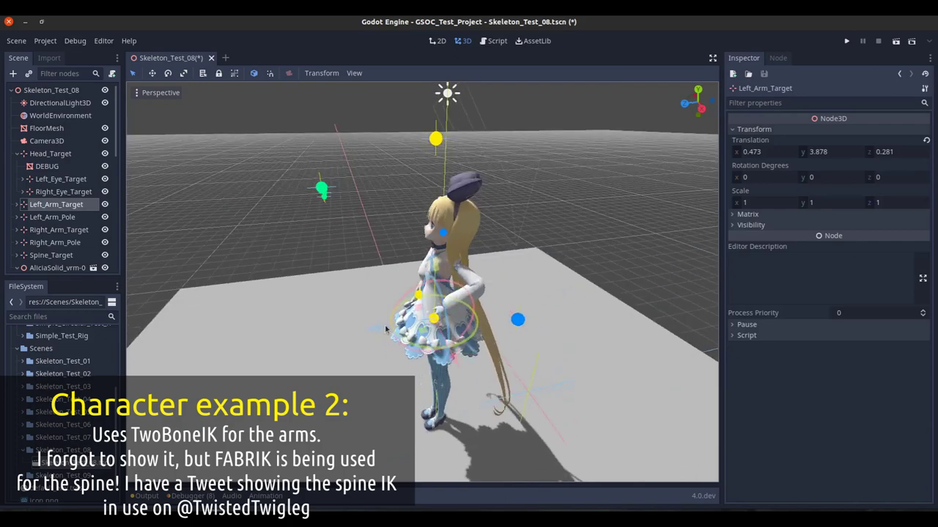
drag(348, 328, 361, 194)
middle_drag(362, 194, 437, 196)
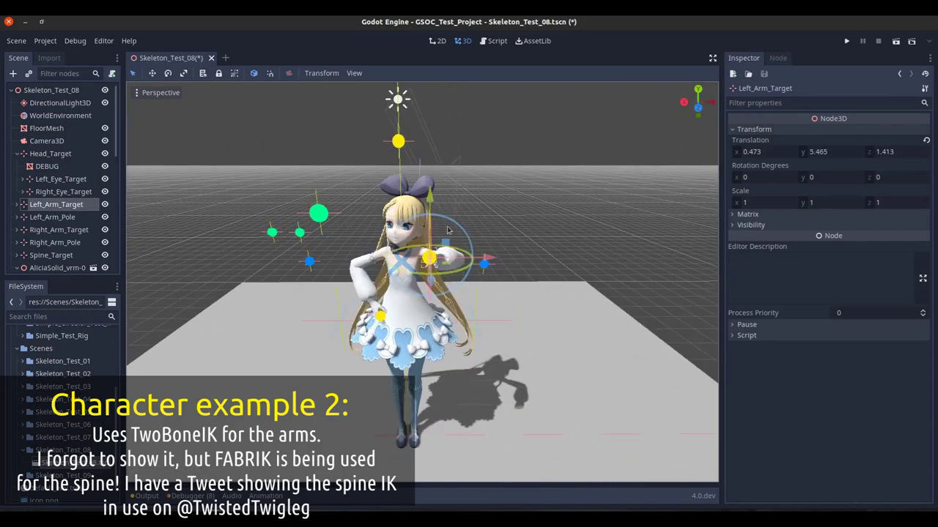
Step: Move Right_Arm_Target to about X -0.154, Y 6.144, Z 0.214 to bring the character's right hand up to her forehead
click(51, 230)
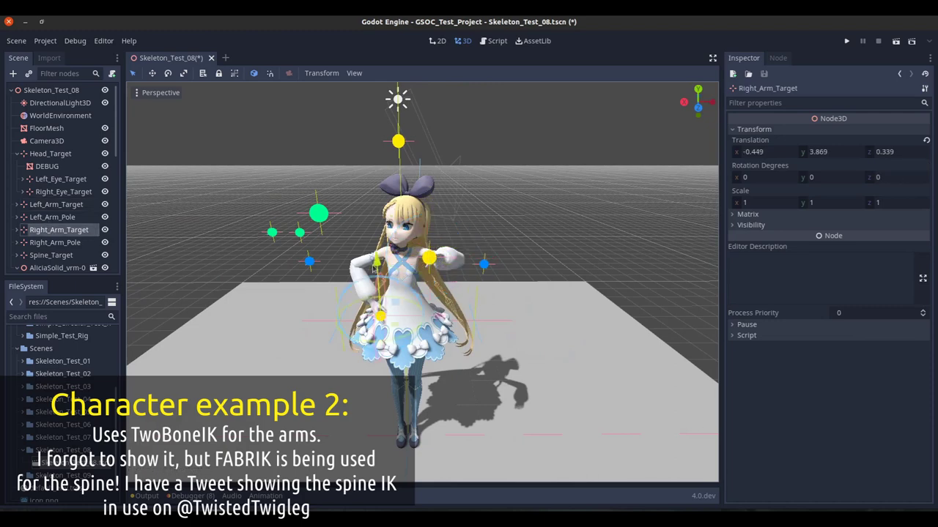
drag(376, 262, 372, 219)
middle_drag(425, 275, 371, 296)
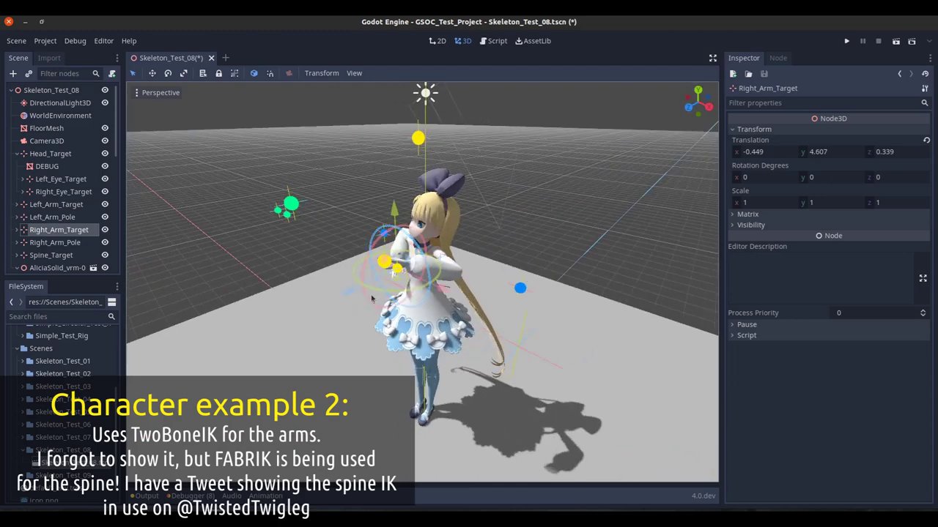
drag(348, 289, 341, 185)
middle_drag(341, 186, 399, 167)
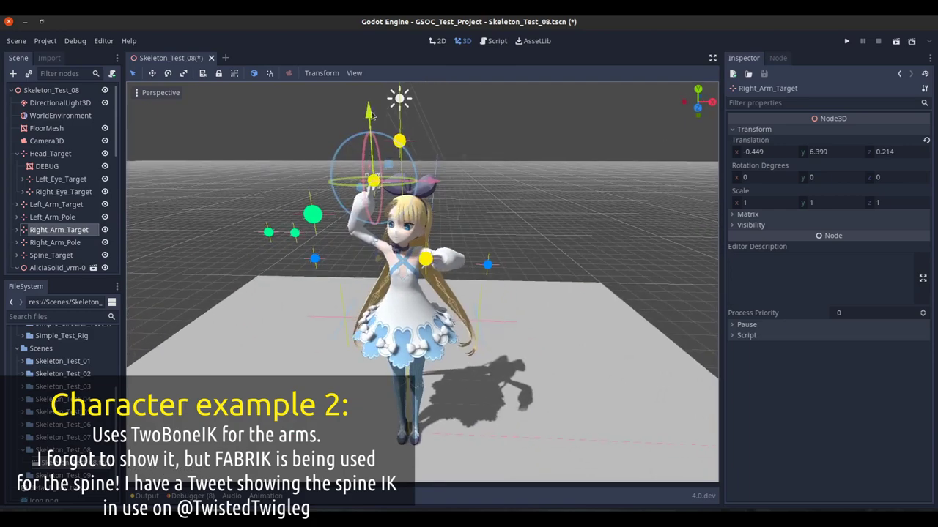
drag(370, 115, 381, 143)
drag(441, 199, 454, 196)
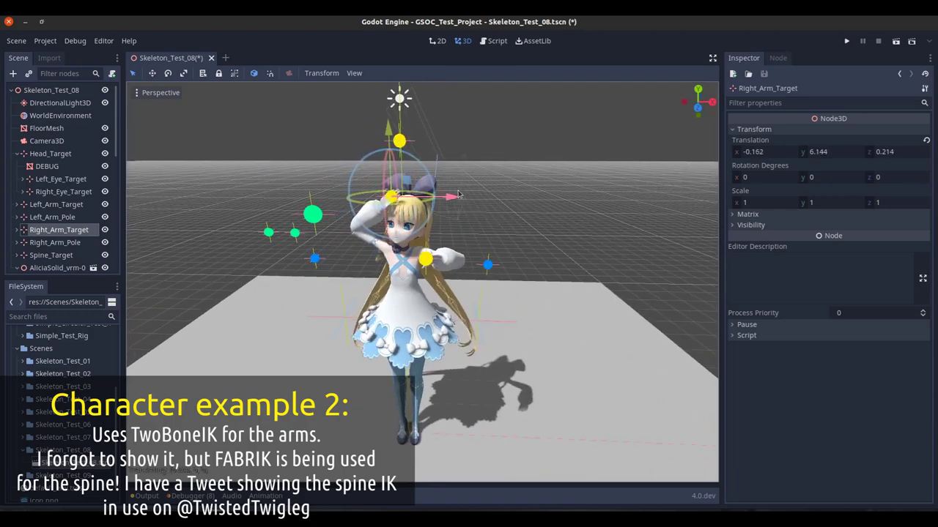
Step: Move Left_Arm_Pole vertically and sideways behind the character to change the bend direction of her left elbow
scroll(61, 211, down, 2)
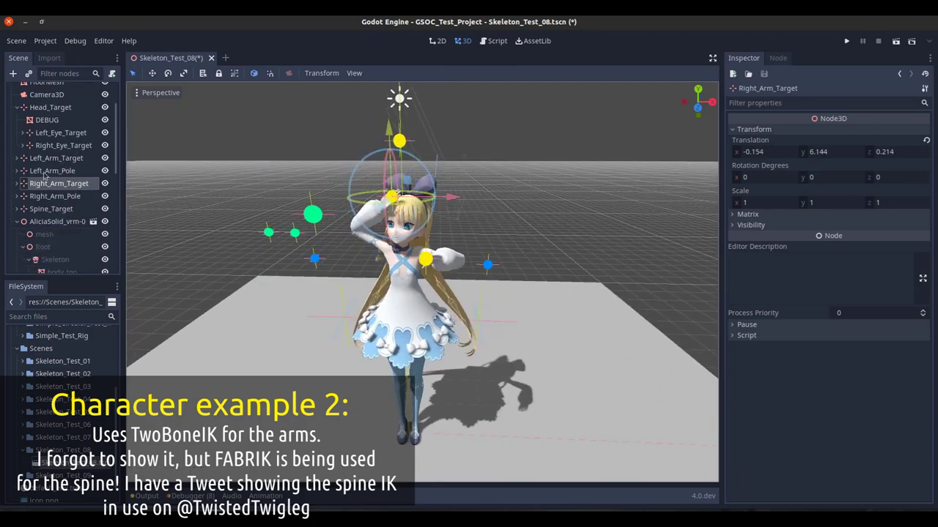
click(44, 174)
middle_drag(480, 221, 435, 205)
drag(524, 218, 519, 189)
middle_drag(513, 219, 509, 289)
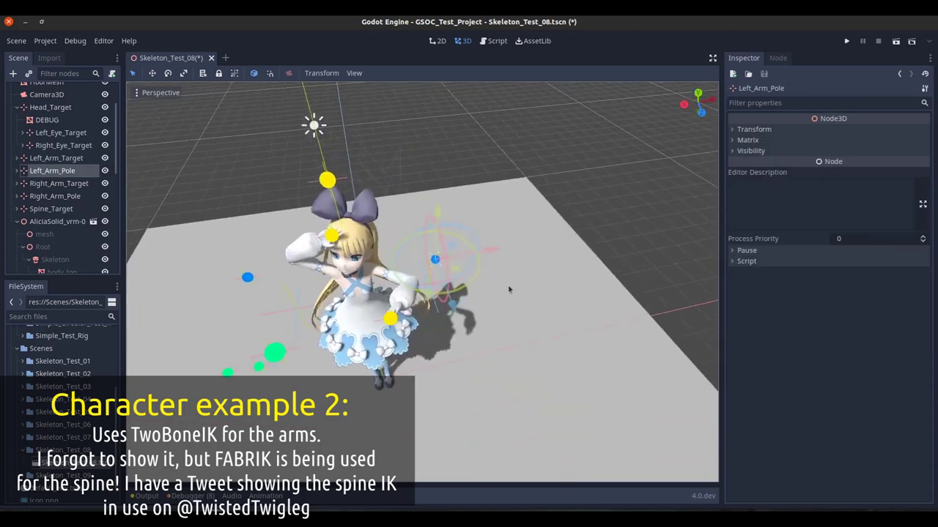
scroll(498, 268, up, 8)
middle_drag(488, 253, 469, 236)
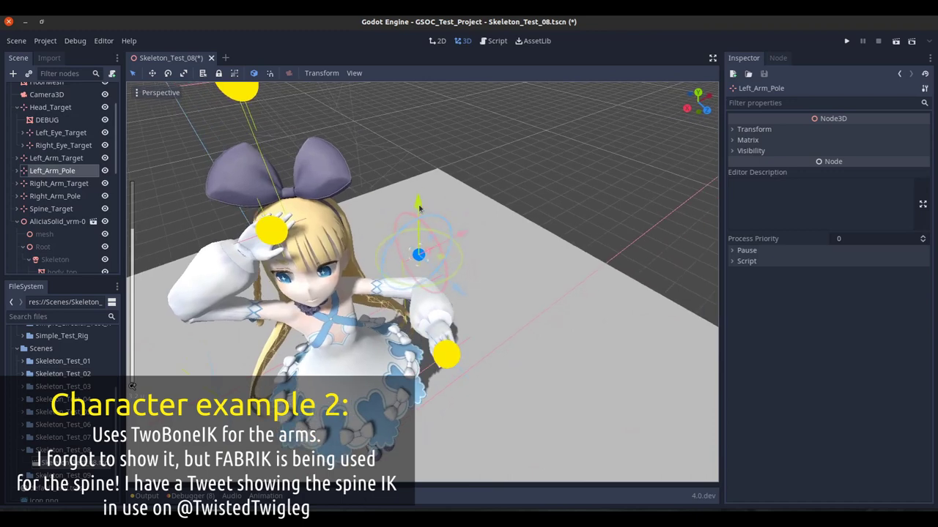
drag(419, 208, 405, 160)
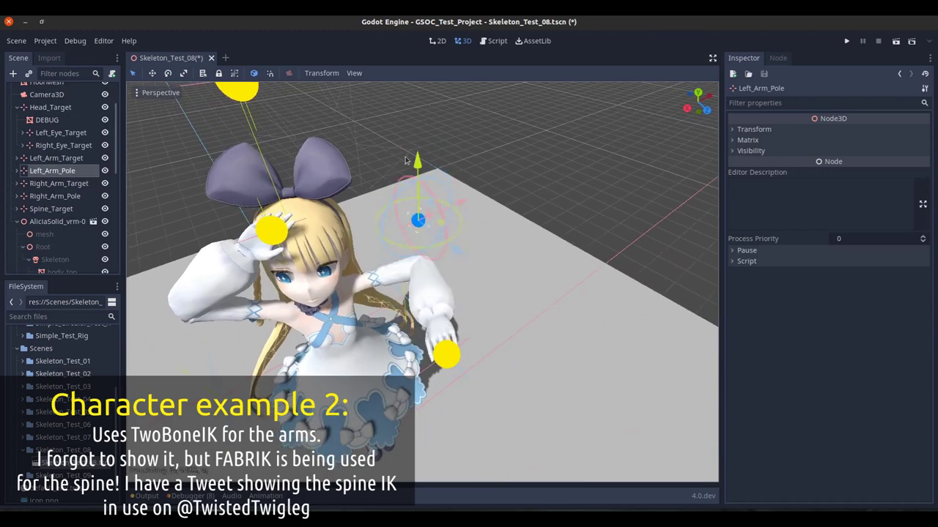
drag(418, 211, 475, 208)
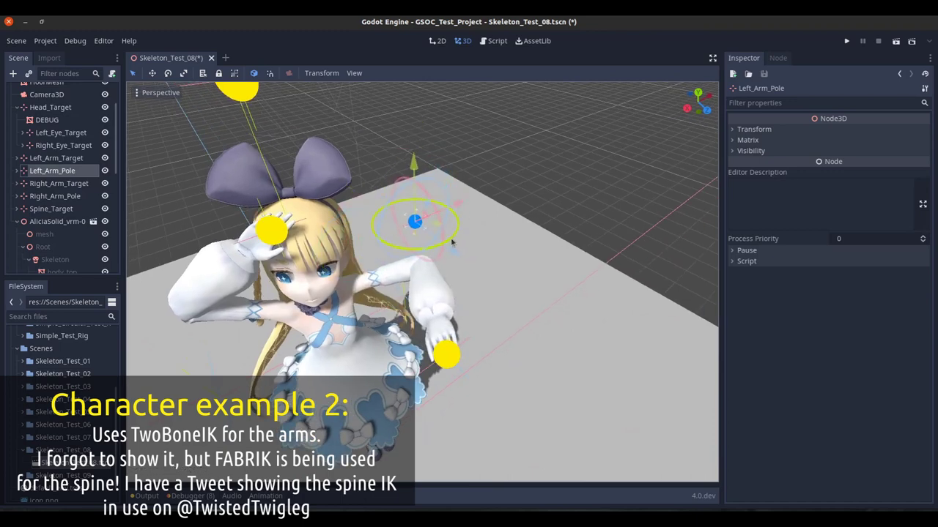
middle_drag(452, 242, 506, 213)
scroll(464, 234, down, 4)
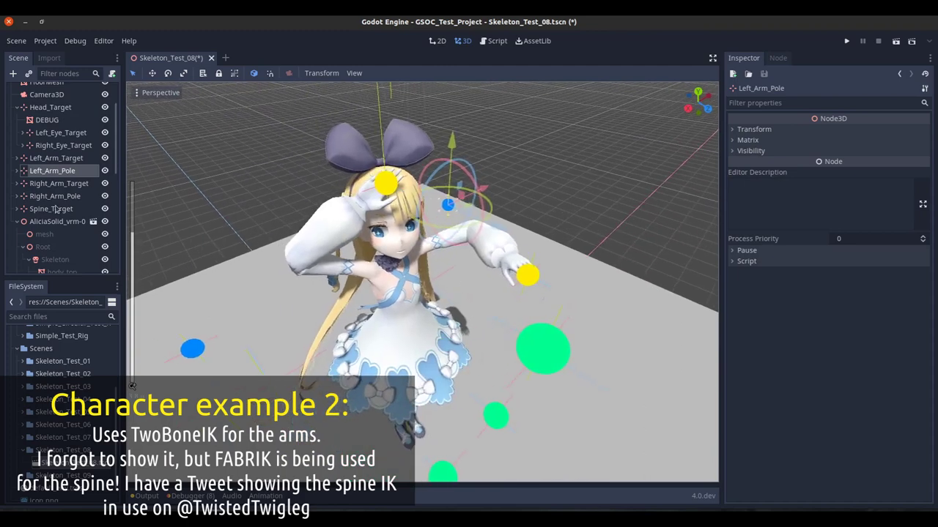
Step: Move Right_Arm_Pole around beside the character to change the bend direction of her right elbow
click(48, 184)
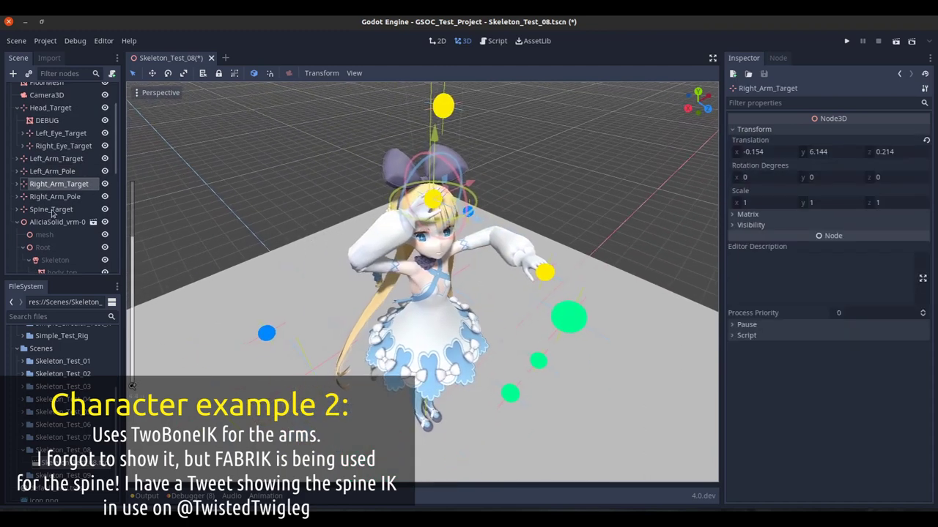
click(55, 196)
middle_drag(238, 260, 270, 263)
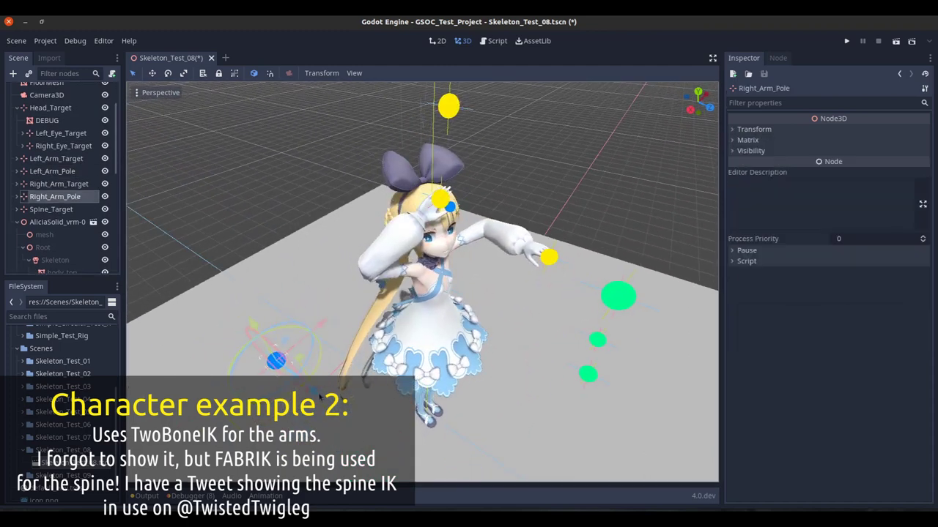
drag(319, 397, 224, 301)
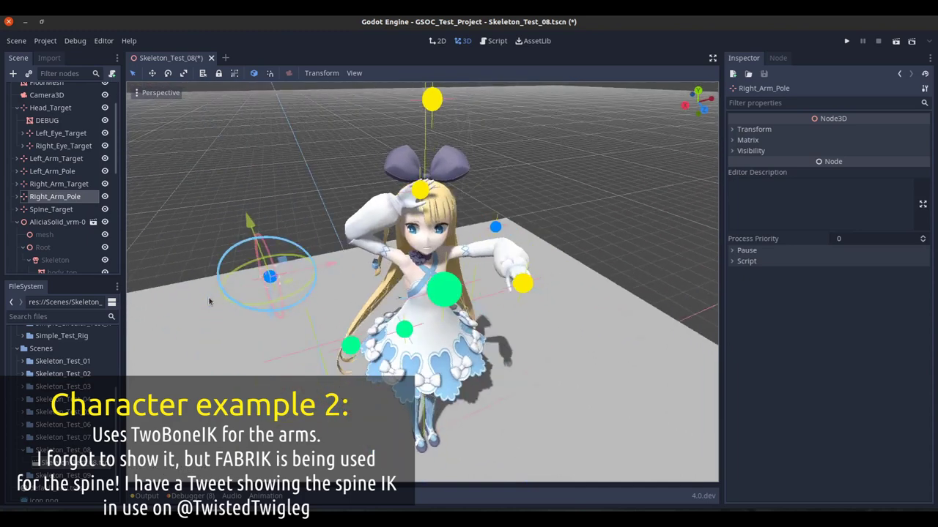
drag(256, 254, 279, 256)
middle_drag(278, 257, 215, 114)
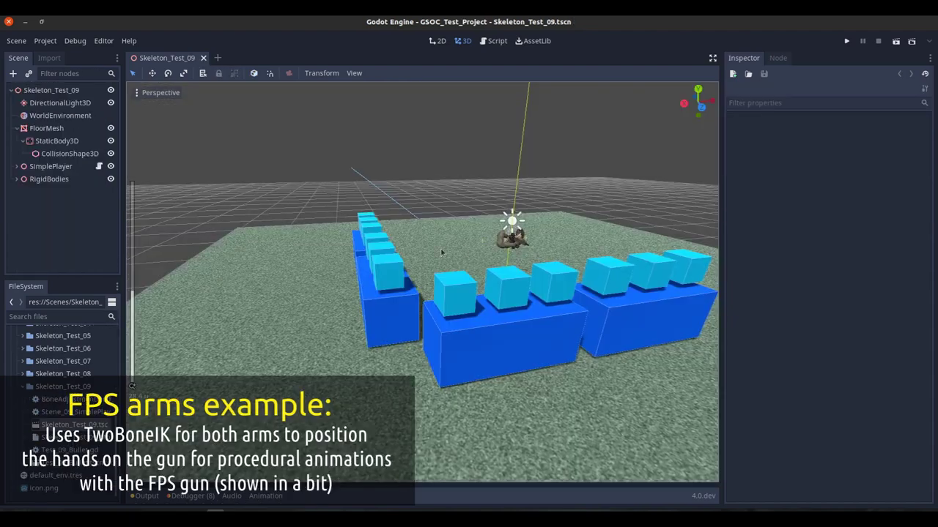
Step: Expand the SimplePlayer branch and examine the nodes under its Head around the FPS arms and gun
middle_drag(366, 293, 343, 269)
scroll(385, 318, up, 12)
scroll(343, 268, down, 4)
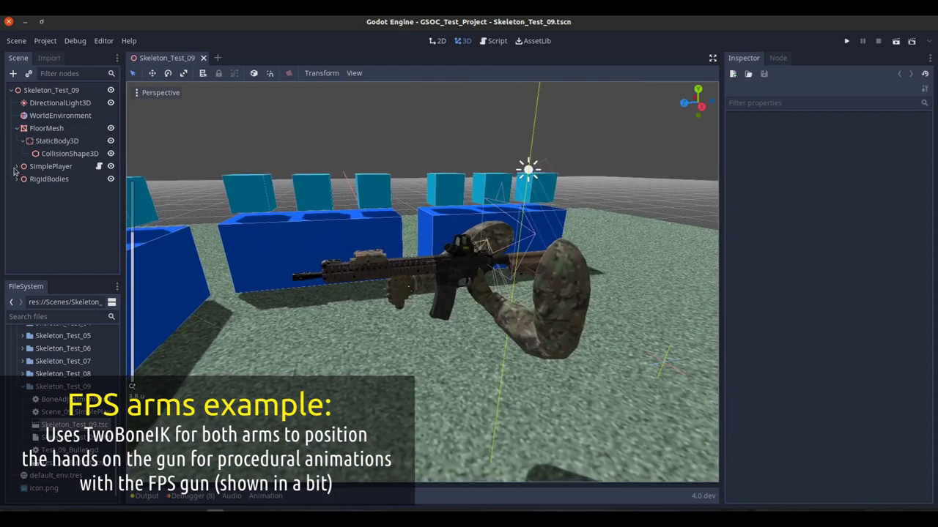
click(17, 167)
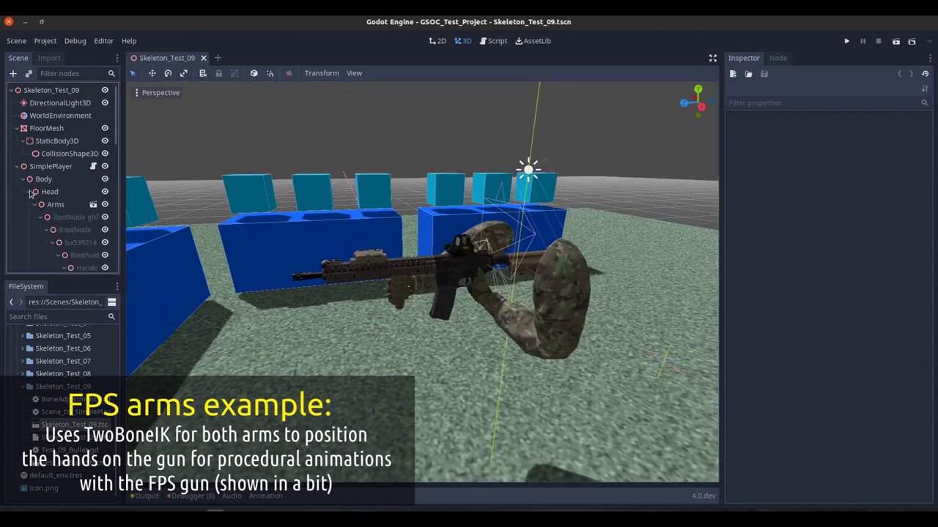
click(30, 192)
click(30, 192)
scroll(50, 219, down, 1)
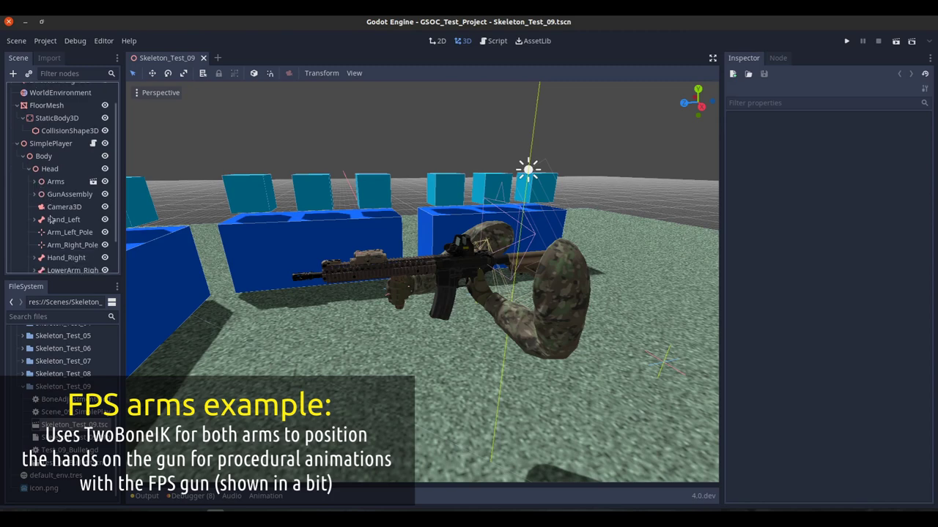
scroll(37, 197, down, 2)
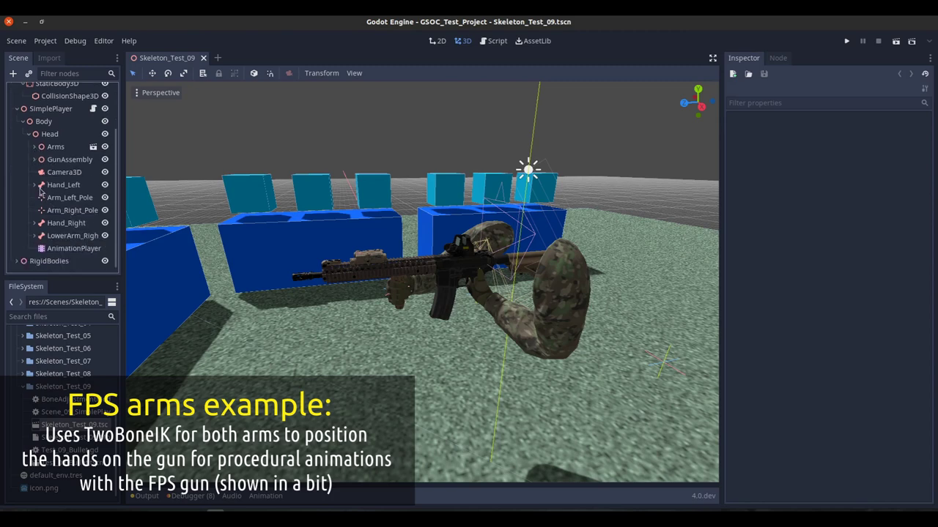
Step: Inspect the contents of the Arms and GunAssembly branches under Head, including the Gun node
click(35, 160)
click(35, 160)
click(35, 148)
click(45, 162)
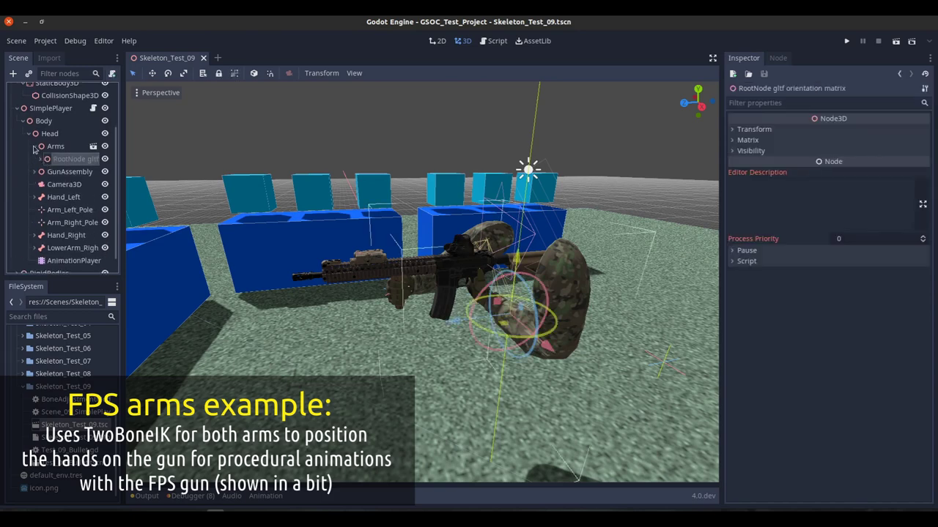
click(34, 146)
click(41, 160)
click(35, 159)
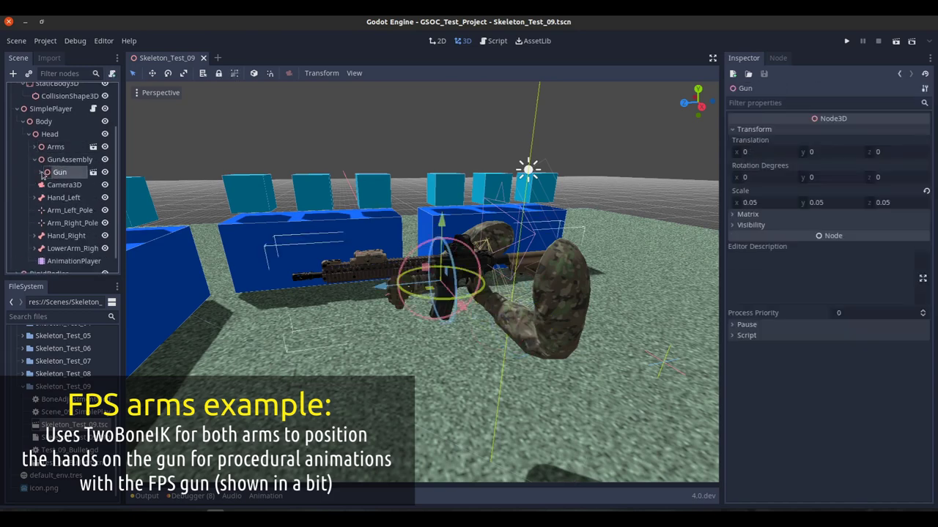
Step: Lower Arm_Right_Target beneath the gun's foregrip to pull the supporting hand down, and undo the move
click(68, 195)
key(f)
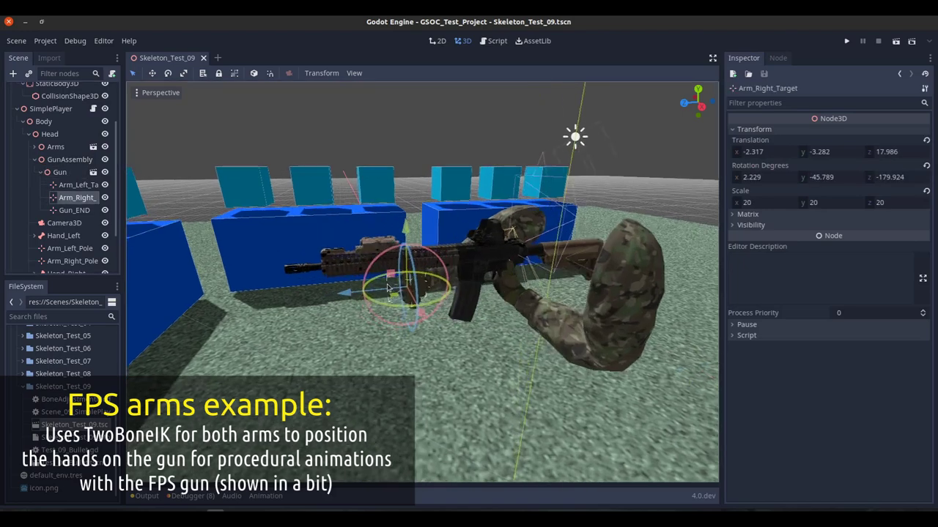
scroll(478, 267, up, 6)
scroll(476, 266, down, 3)
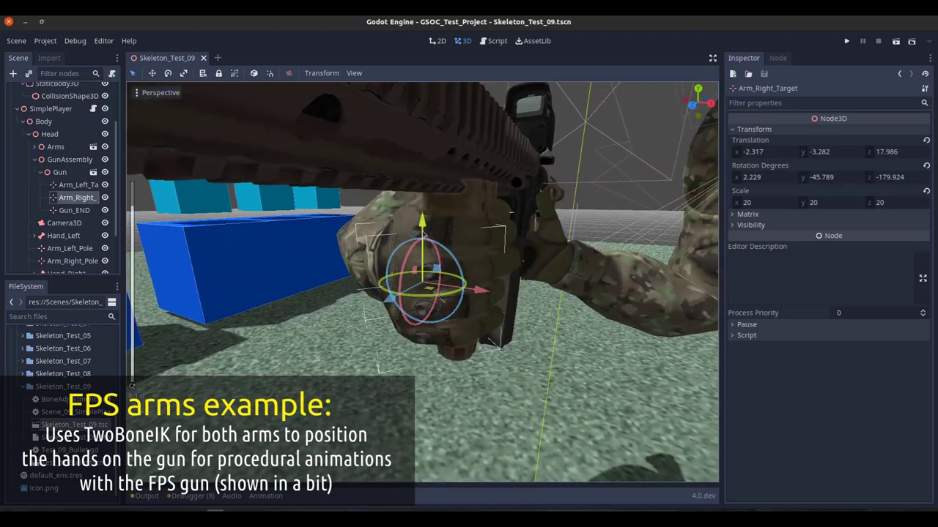
drag(424, 229, 422, 291)
key(ctrl+z)
Step: Move Arm_Right_Target along the barrel to about Z 23.654, rotate it to turn the supporting hand, and undo both changes
middle_drag(483, 282, 371, 278)
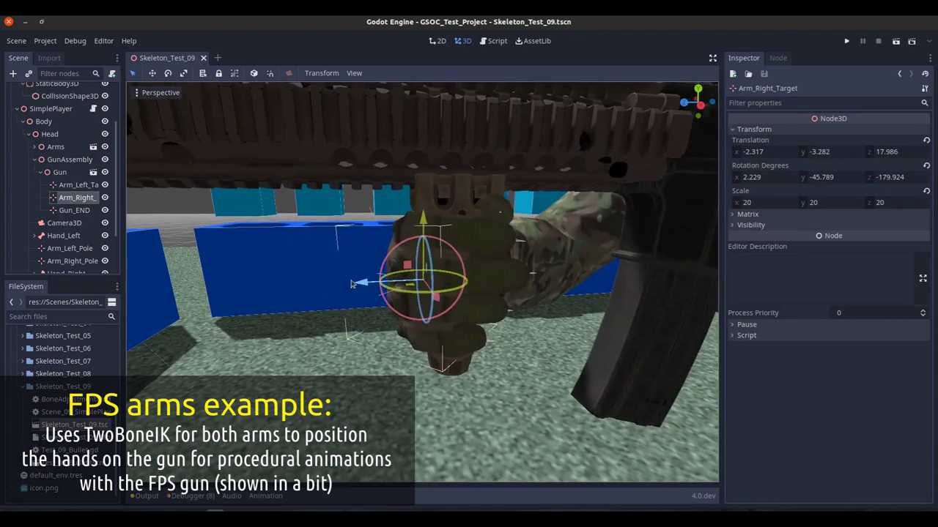
drag(351, 283, 411, 282)
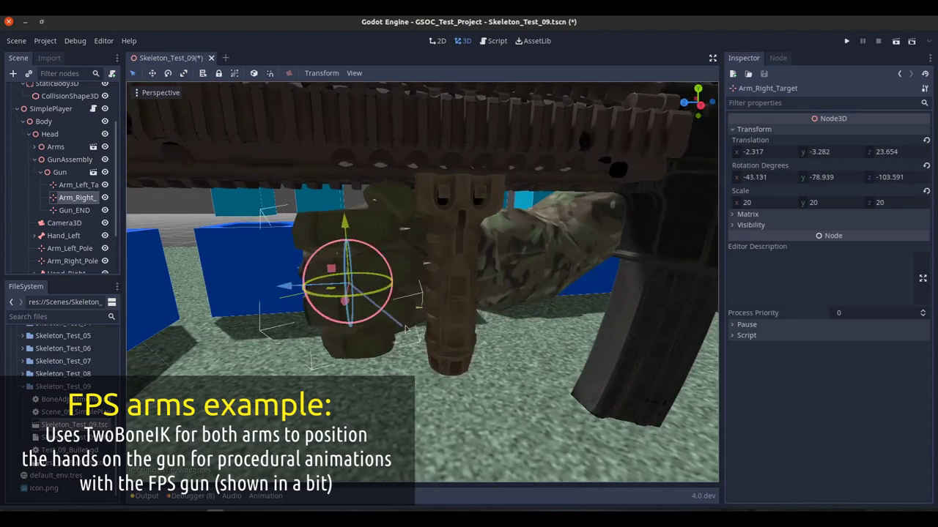
scroll(401, 309, down, 4)
middle_drag(401, 309, 397, 295)
drag(353, 264, 336, 133)
key(ctrl+z)
key(ctrl+z)
scroll(336, 198, down, 4)
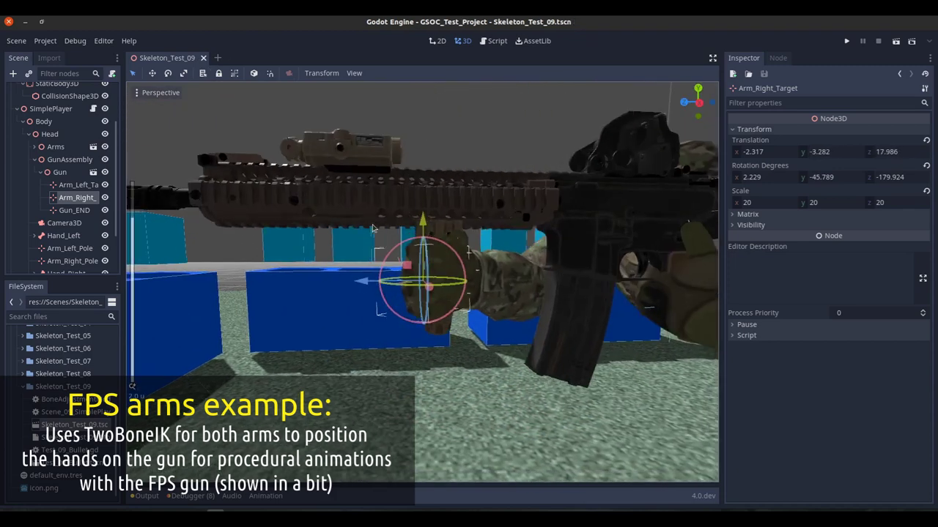
Step: Lower Arm_Left_Target beneath the gun to about Y -7.471, and undo the move
middle_drag(336, 208, 388, 283)
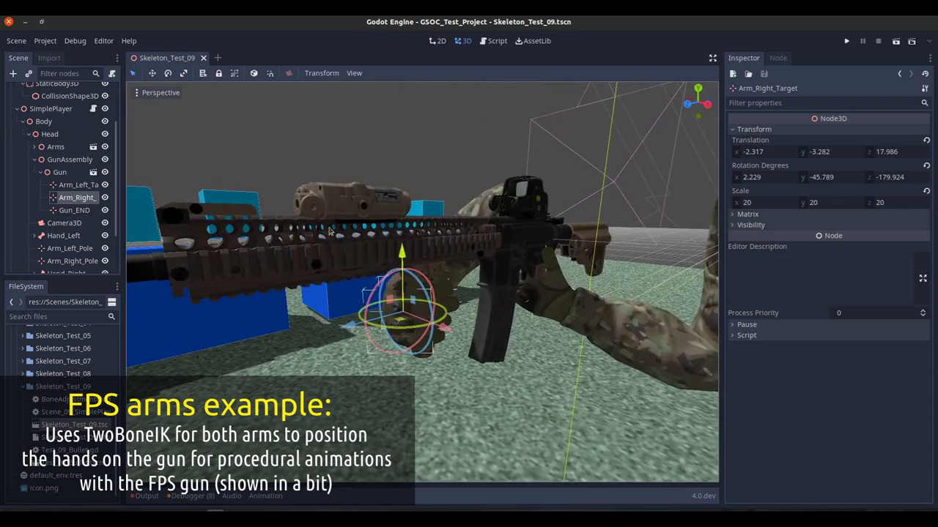
click(41, 173)
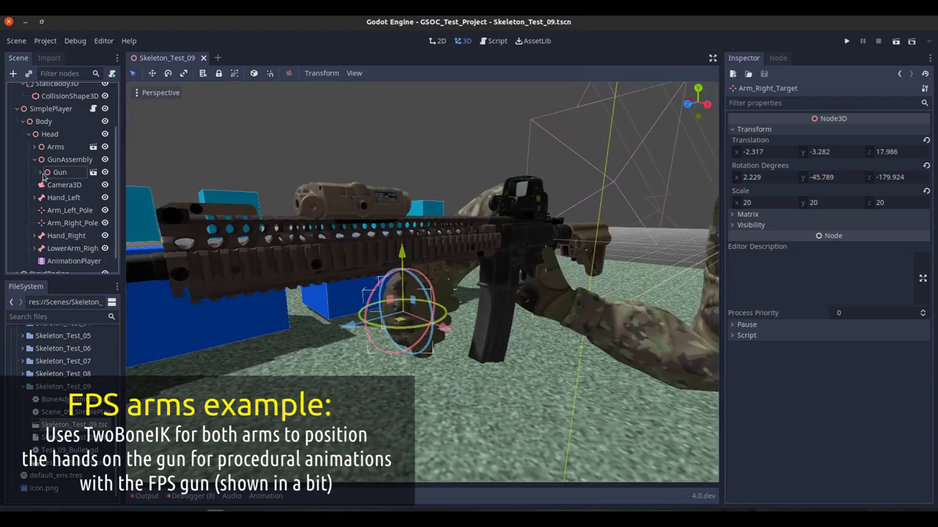
click(41, 173)
double_click(74, 186)
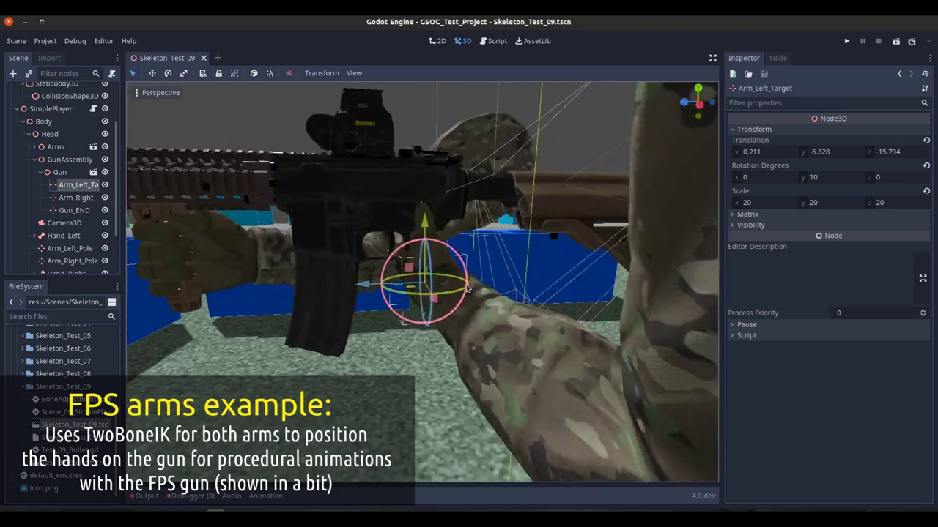
mouse_move(434, 238)
mouse_down()
mouse_move(433, 340)
mouse_move(438, 220)
mouse_move(442, 248)
mouse_up()
scroll(440, 249, down, 8)
shift+middle_drag(359, 242, 440, 251)
scroll(387, 257, down, 2)
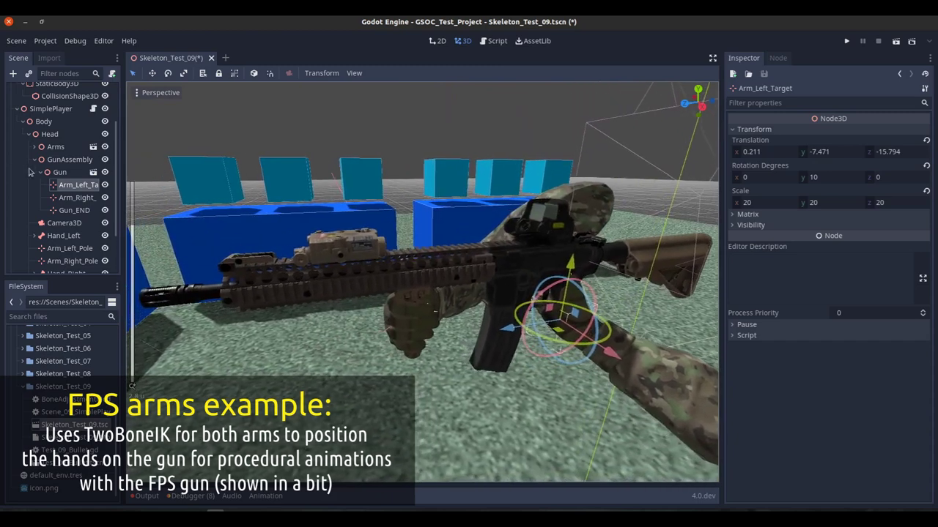
click(39, 173)
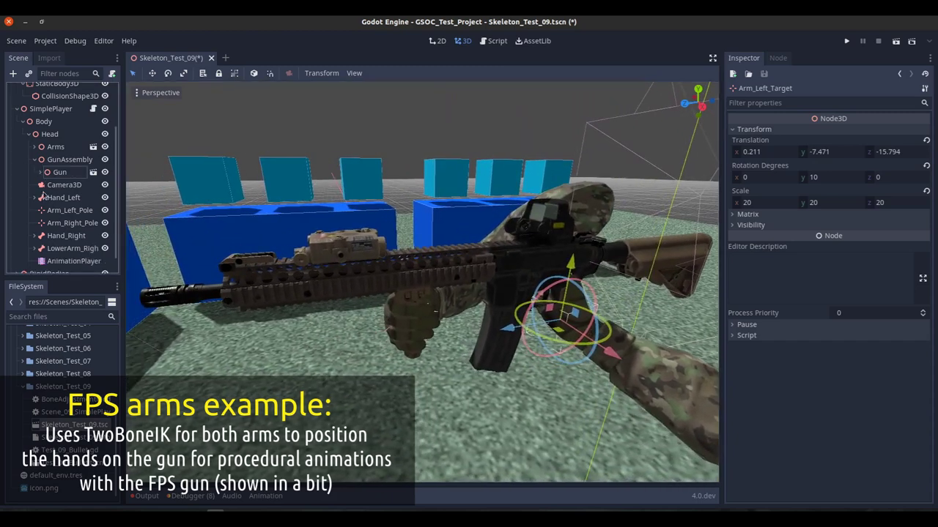
key(ctrl+z)
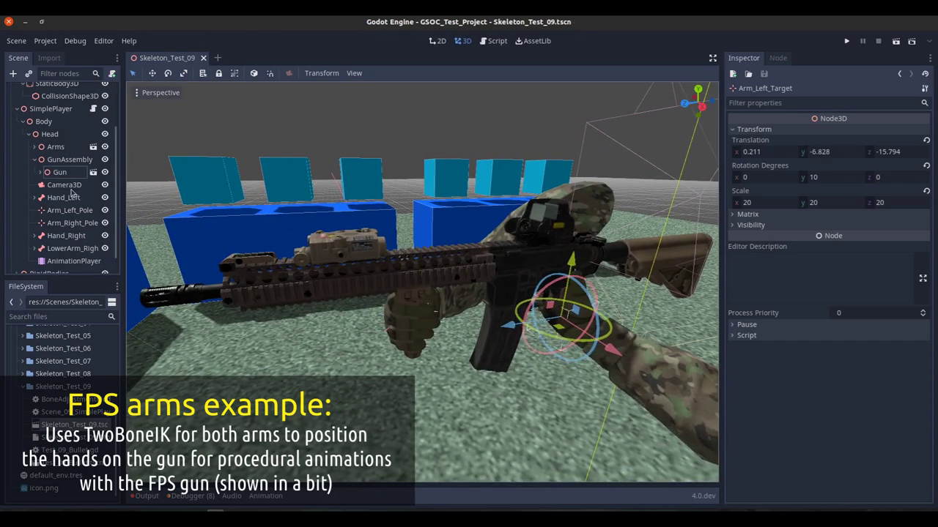
Step: Examine the BoneAttachment3D properties of Hand_Left and Hand_Right, and expand Hand_Right's finger attachments
click(60, 197)
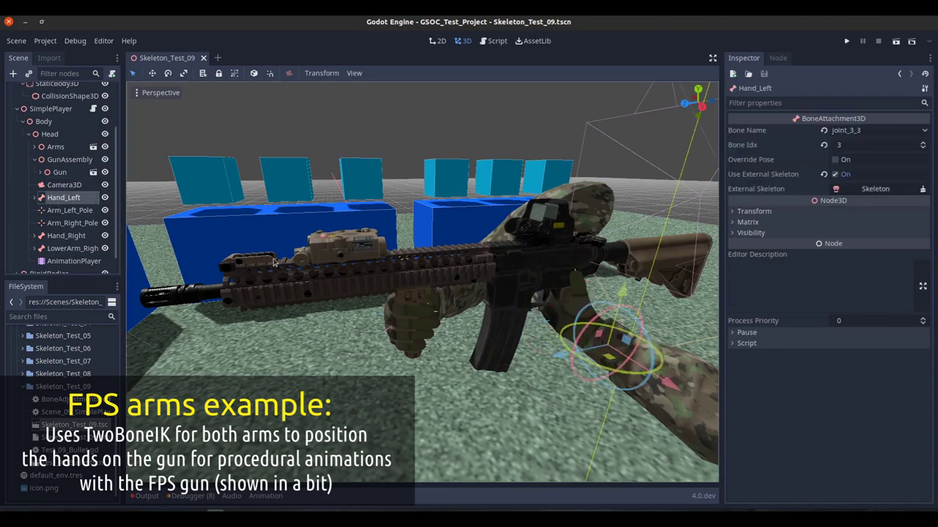
click(54, 236)
click(34, 236)
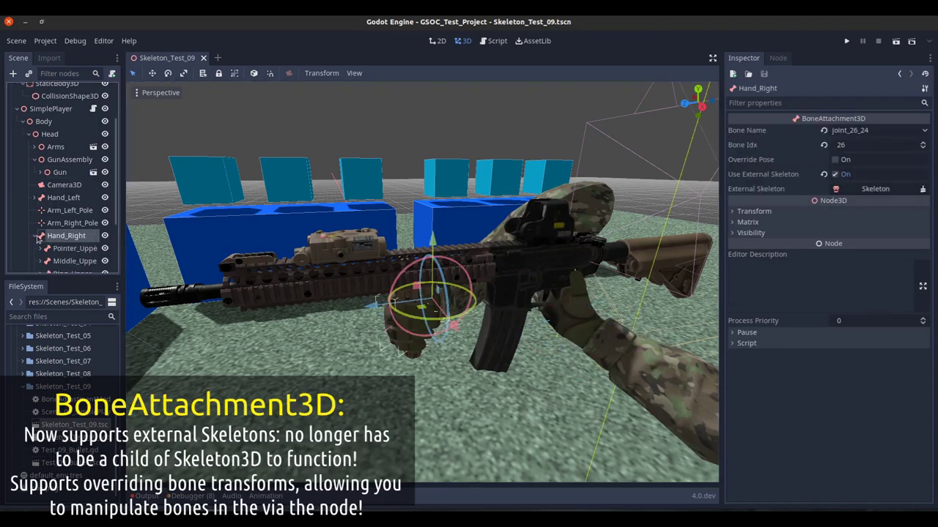
Step: Rotate the Pointer_Upper attachment about its vertical axis to swing the index finger on the foregrip
click(57, 248)
key(f)
scroll(359, 312, up, 10)
middle_drag(359, 311, 410, 267)
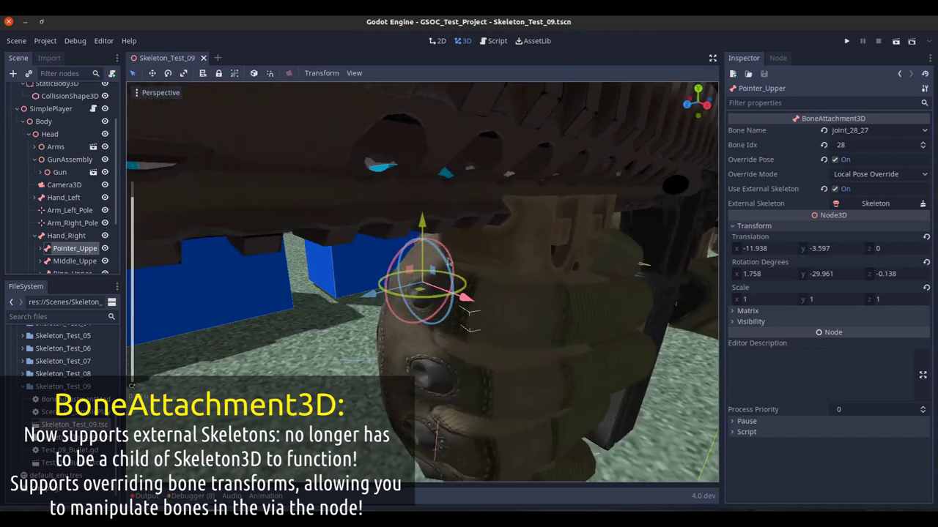
scroll(407, 246, down, 4)
middle_drag(402, 223, 405, 219)
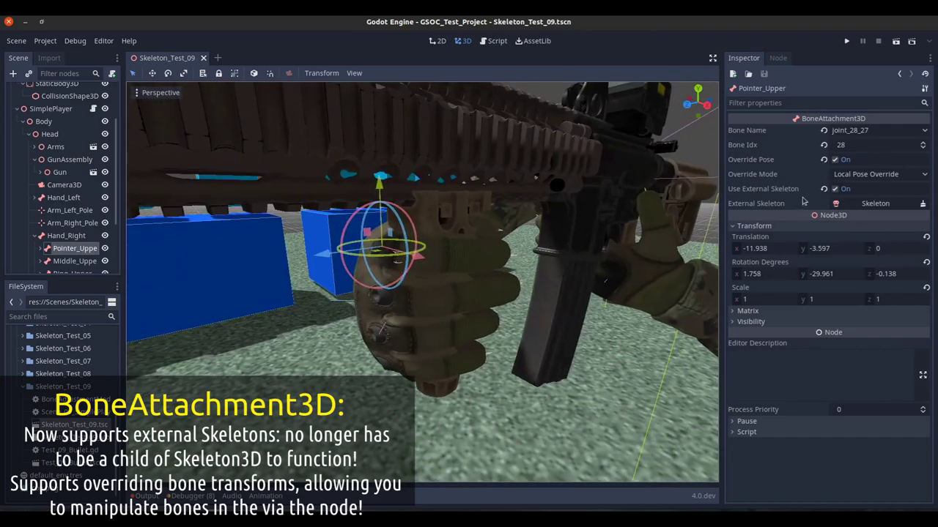
middle_drag(523, 254, 356, 237)
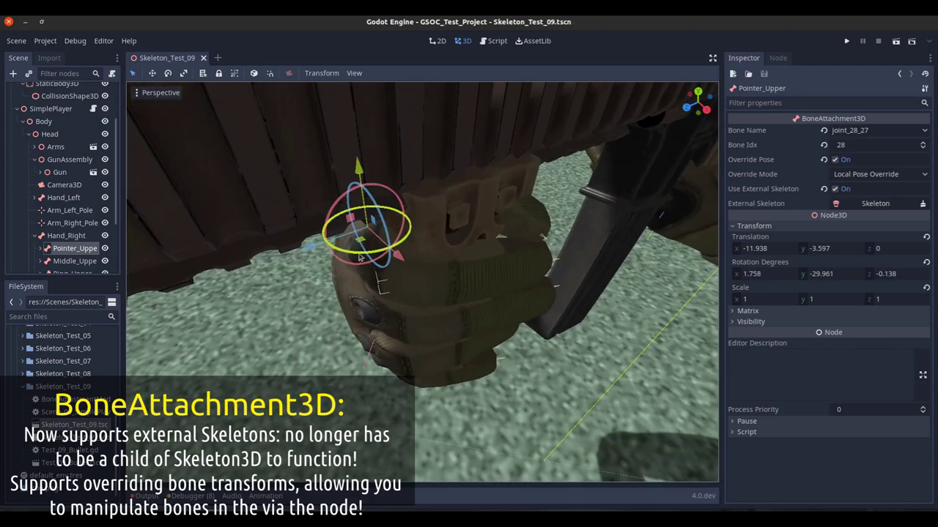
drag(358, 253, 342, 255)
Step: Rotate Pointer_Lower about its vertical axis to about -25.8 degrees in Y
click(48, 261)
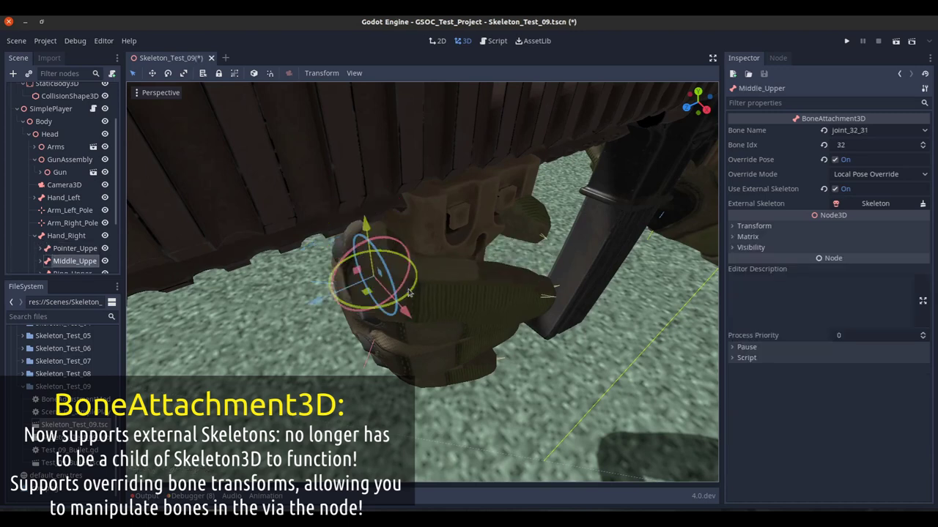
click(41, 249)
scroll(59, 253, down, 2)
click(77, 214)
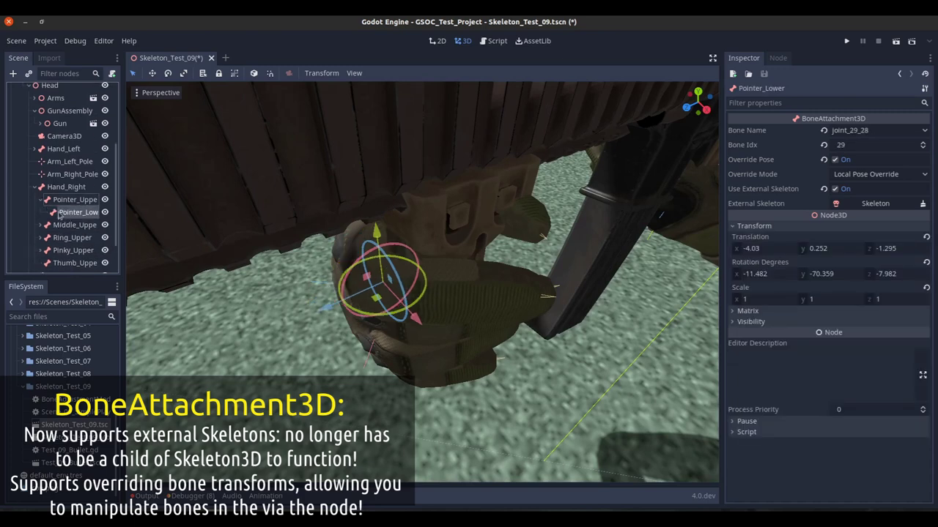
drag(367, 316, 326, 320)
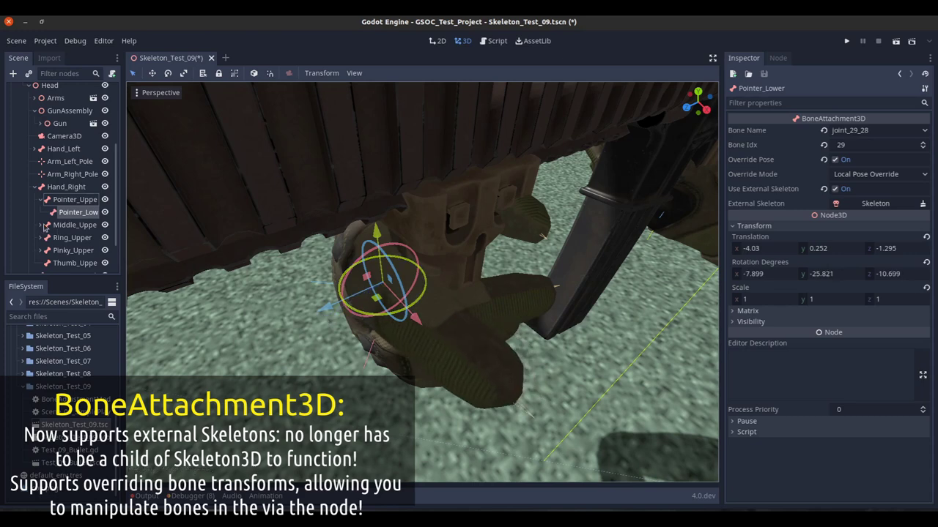
Step: Rotate the Middle_Upper and Middle_Lower attachments to extend the middle finger away from the foregrip
click(41, 226)
click(79, 226)
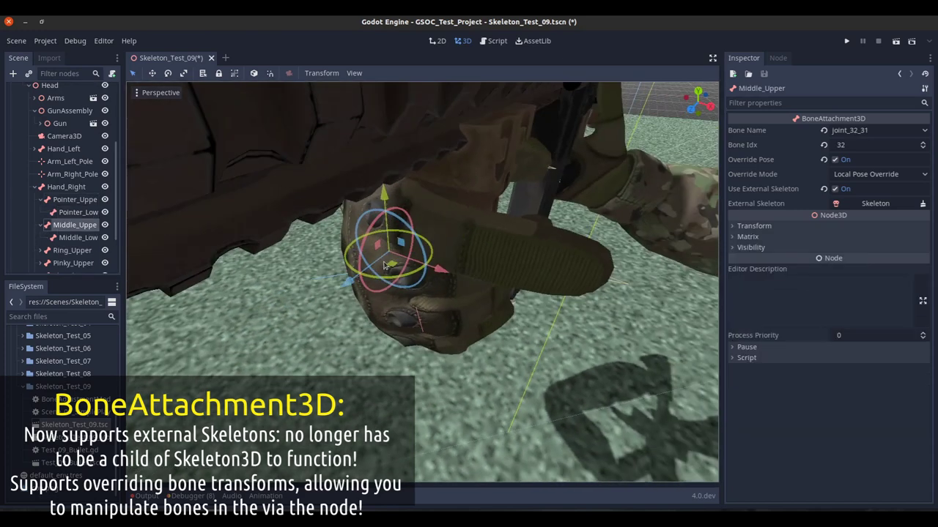
click(66, 238)
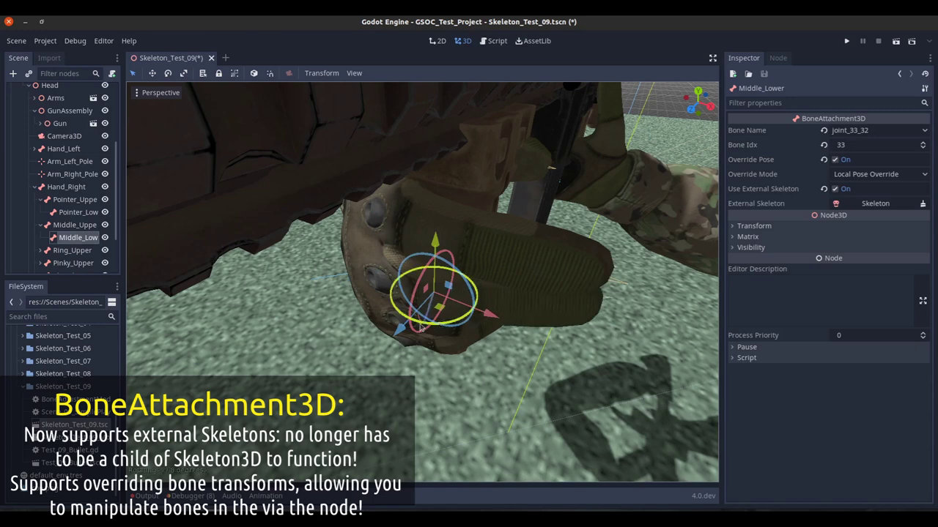
middle_drag(420, 329, 335, 213)
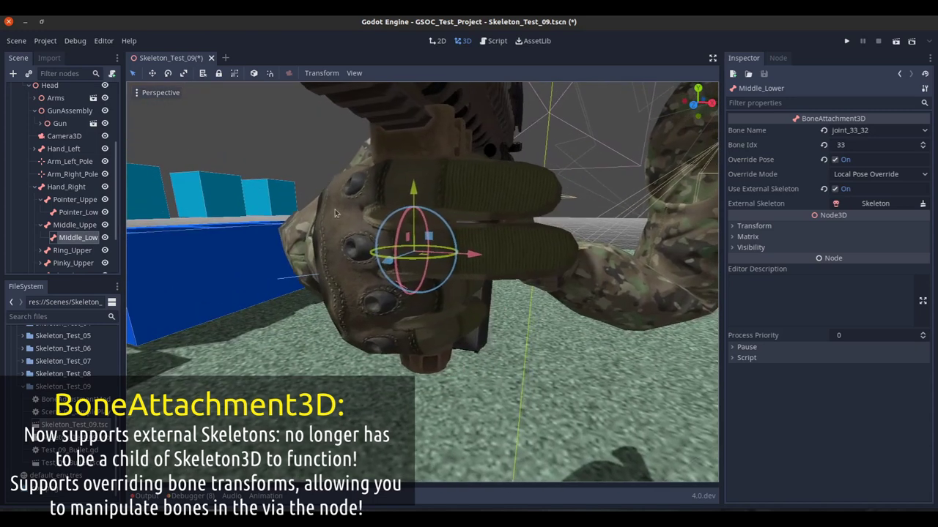
Step: Rotate Pointer_Upper, Pointer_Lower, Middle_Upper and Middle_Lower together about the vertical axis to swing both fingers back toward the grip
click(60, 228)
ctrl+click(70, 236)
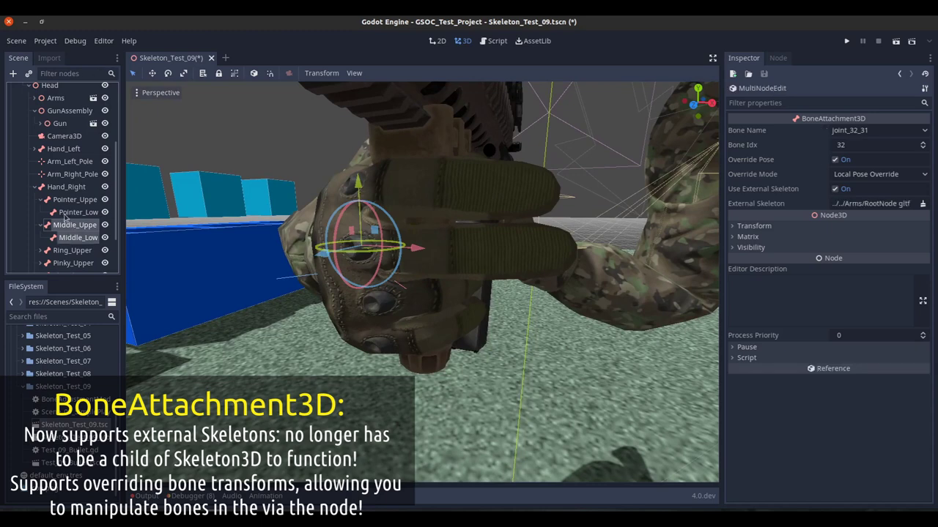
ctrl+click(63, 213)
ctrl+click(62, 200)
middle_drag(403, 212, 403, 250)
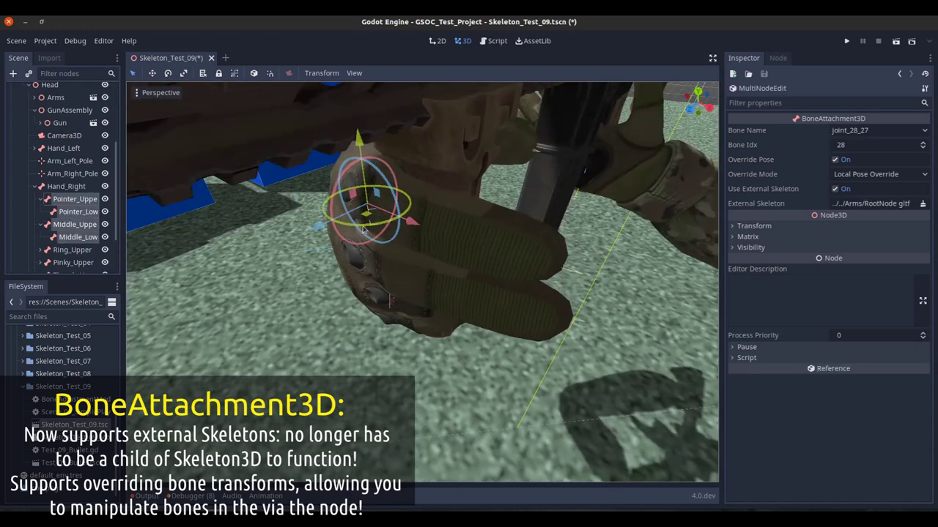
drag(357, 225, 385, 223)
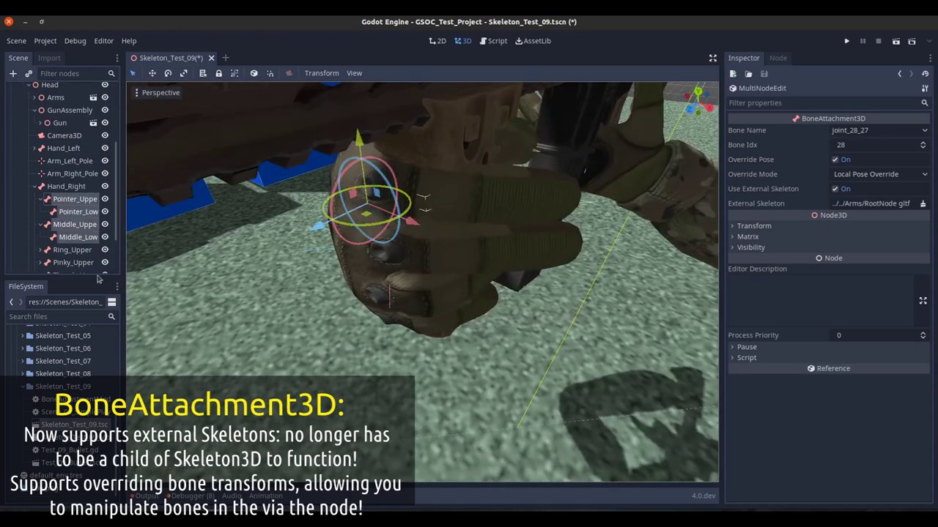
Step: Rotate Pointer_Lower and Middle_Lower together to curl the index and middle fingertips back around the foregrip
click(68, 214)
ctrl+click(68, 236)
middle_drag(460, 240, 415, 266)
drag(426, 263, 440, 263)
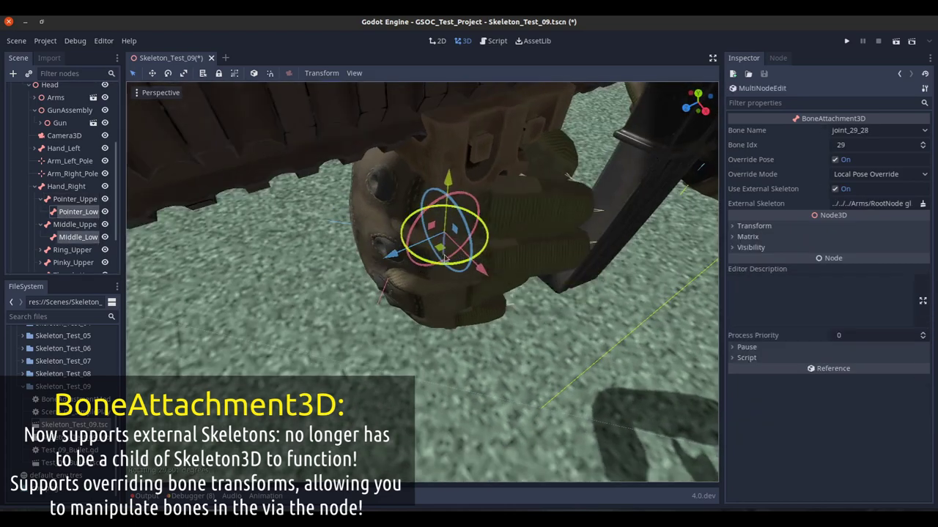
middle_drag(439, 264, 403, 261)
key(ctrl+s)
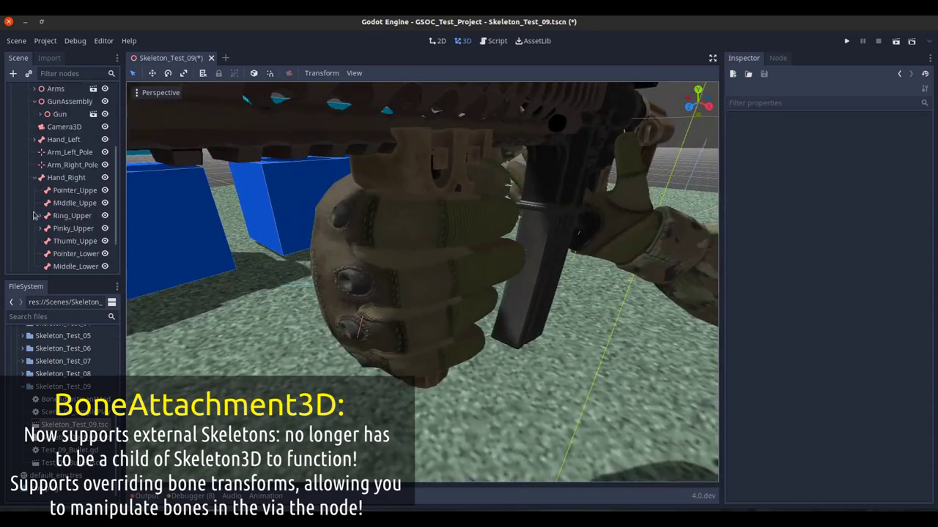
Step: Examine Hand_Right at the supporting arm's wrist and its Override Pose and Use External Skeleton settings
click(62, 138)
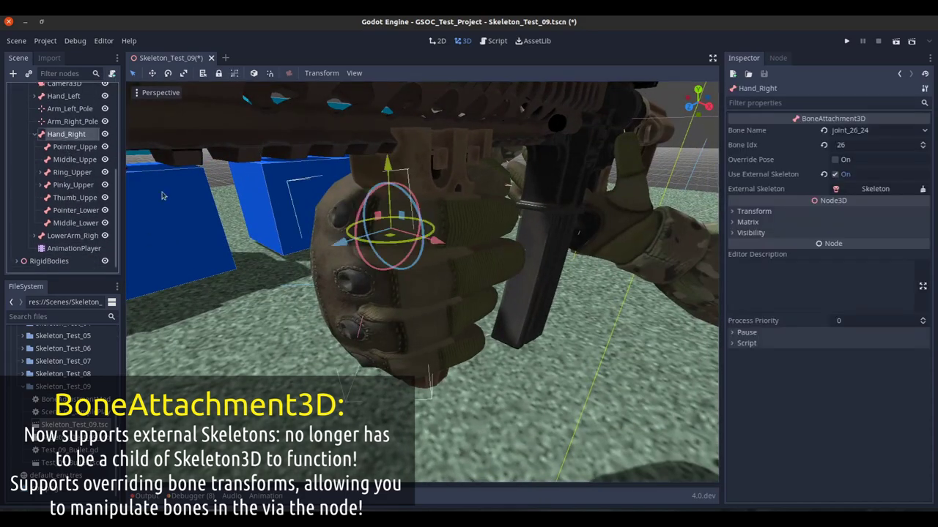
middle_drag(410, 219, 479, 226)
key(f)
scroll(425, 251, up, 3)
middle_drag(424, 251, 441, 261)
scroll(441, 262, down, 2)
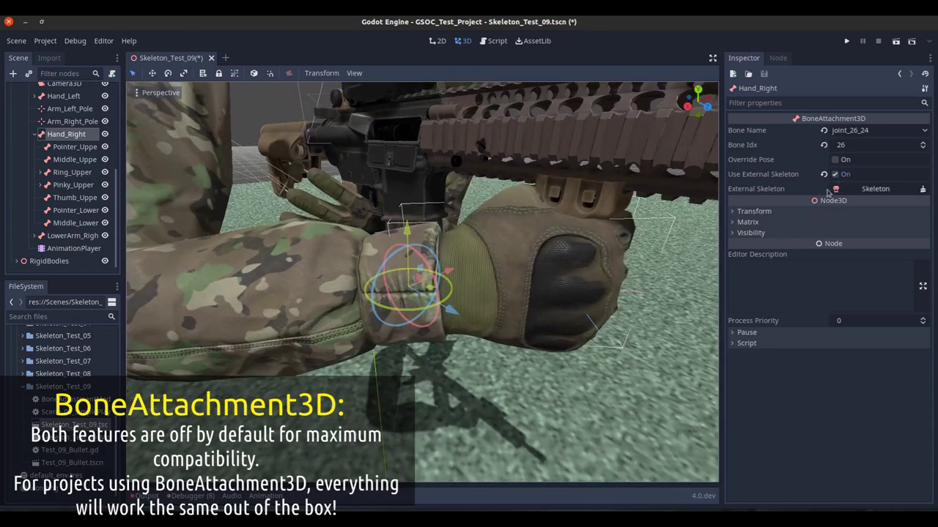
Step: Turn on Override Pose for Hand_Right and rotate the supporting arm's wrist in local space
click(835, 160)
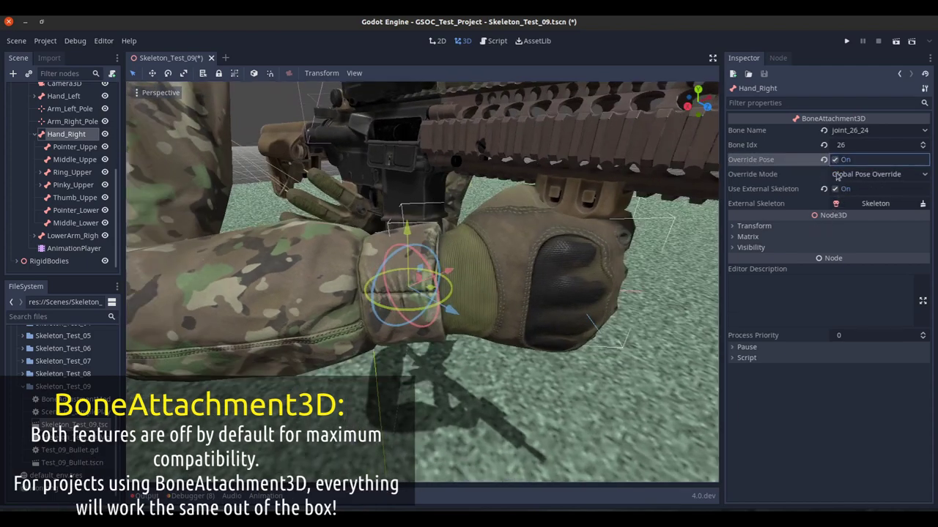
middle_drag(420, 268, 436, 282)
click(255, 74)
drag(436, 262, 430, 240)
middle_drag(431, 242, 382, 288)
mouse_move(377, 293)
mouse_down()
mouse_move(361, 340)
mouse_move(368, 287)
mouse_up()
Step: Undo the last wrist rotation and turn Override Pose back off for Hand_Right
key(ctrl+z)
middle_drag(531, 236, 589, 225)
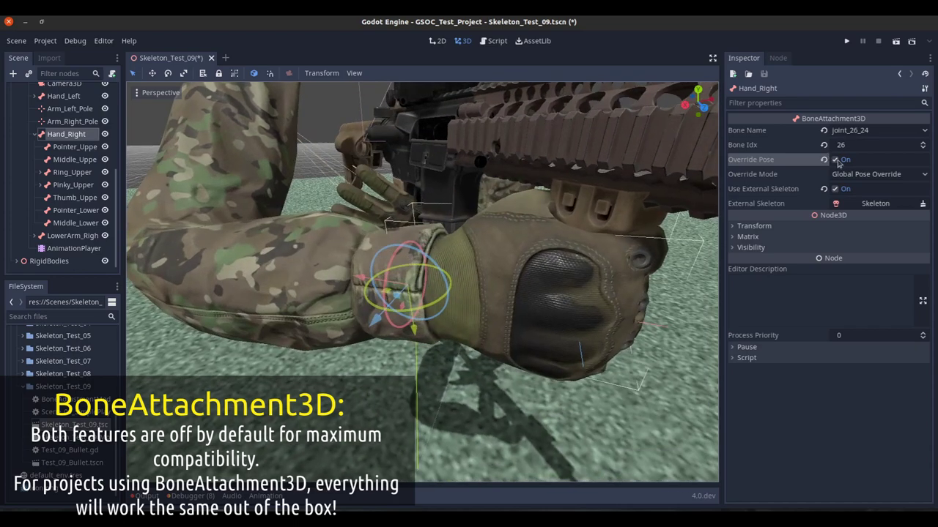
click(835, 160)
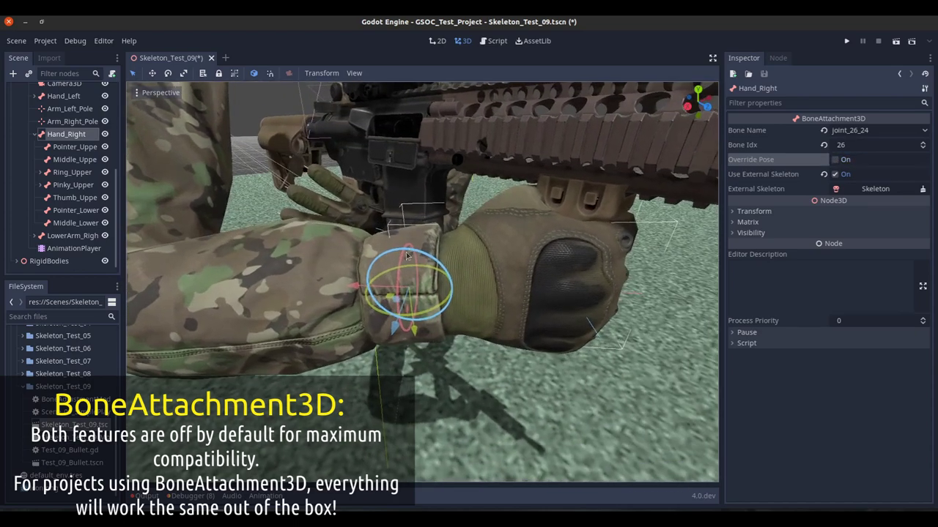
click(35, 134)
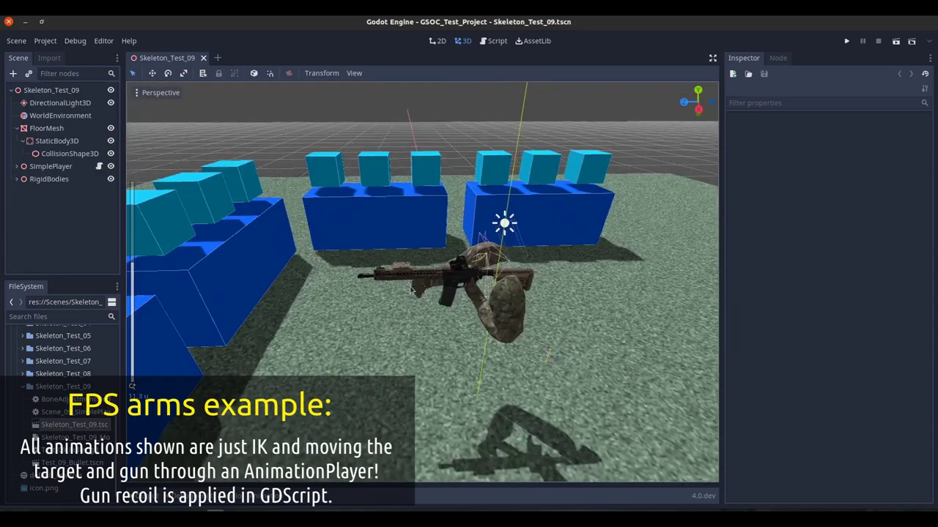
Step: Run the current scene and fire the rifle at the boxes to test the FPS arms' IK animations and recoil
click(895, 41)
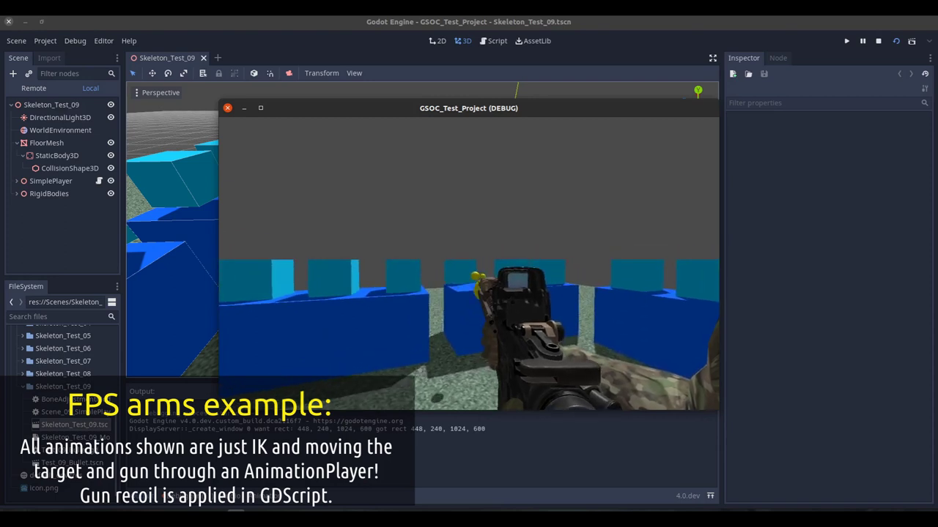
click(469, 264)
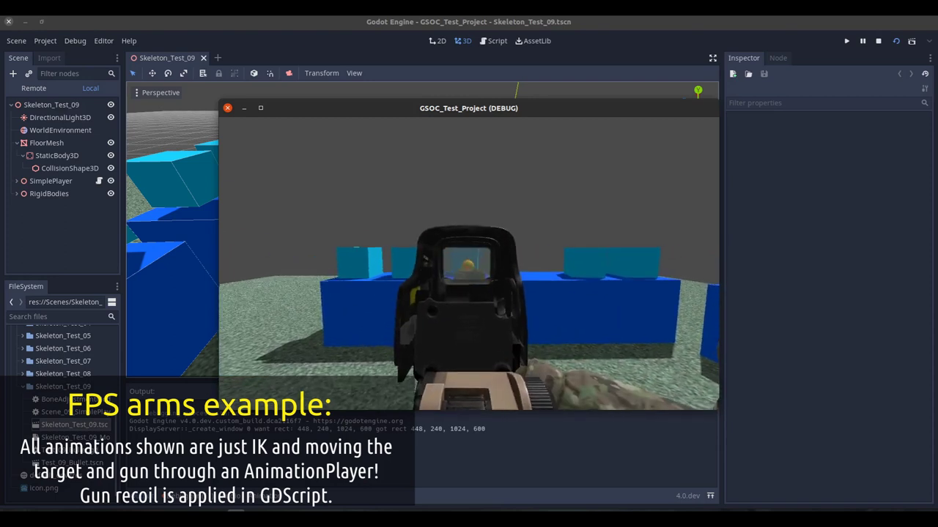
click(468, 263)
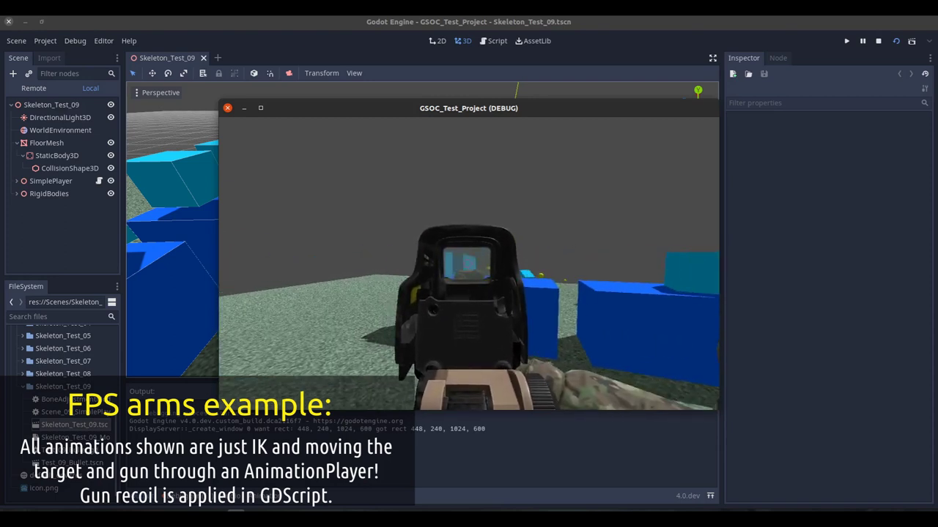